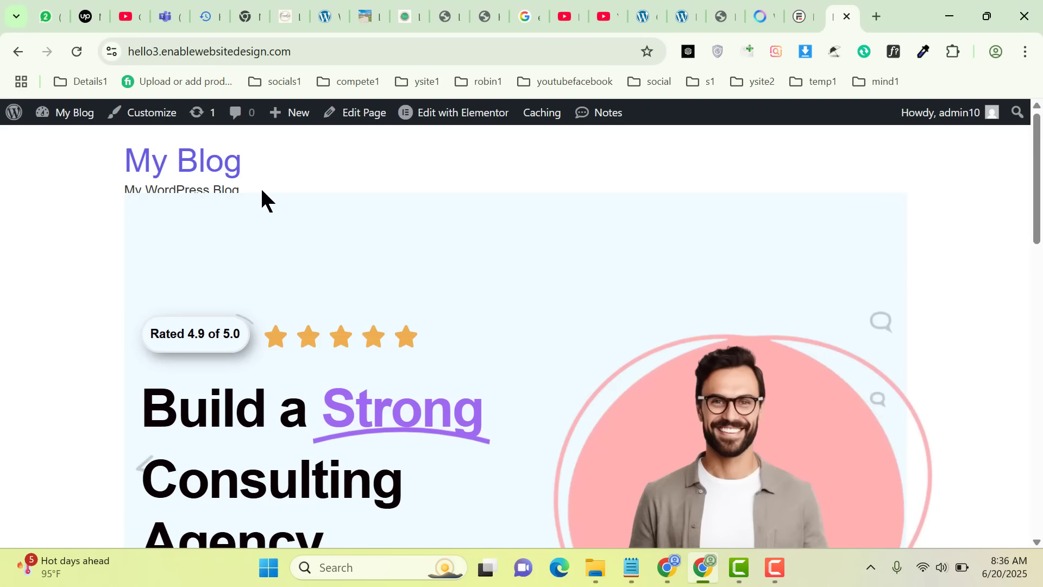
Open the site's admin dashboard and its Plugins page in separate browser tabs
left_click(47, 139)
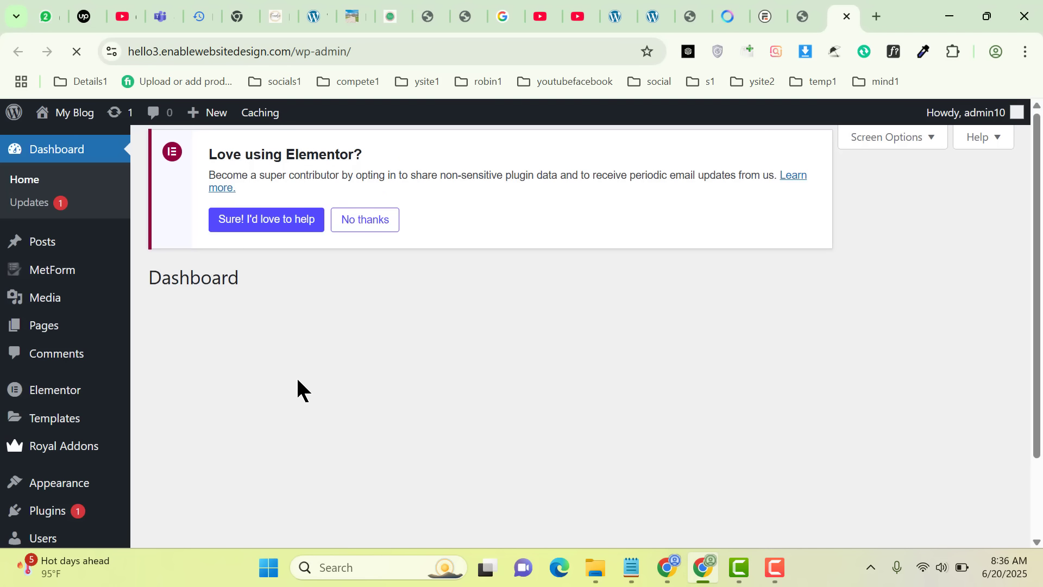
mouse_move(48, 522)
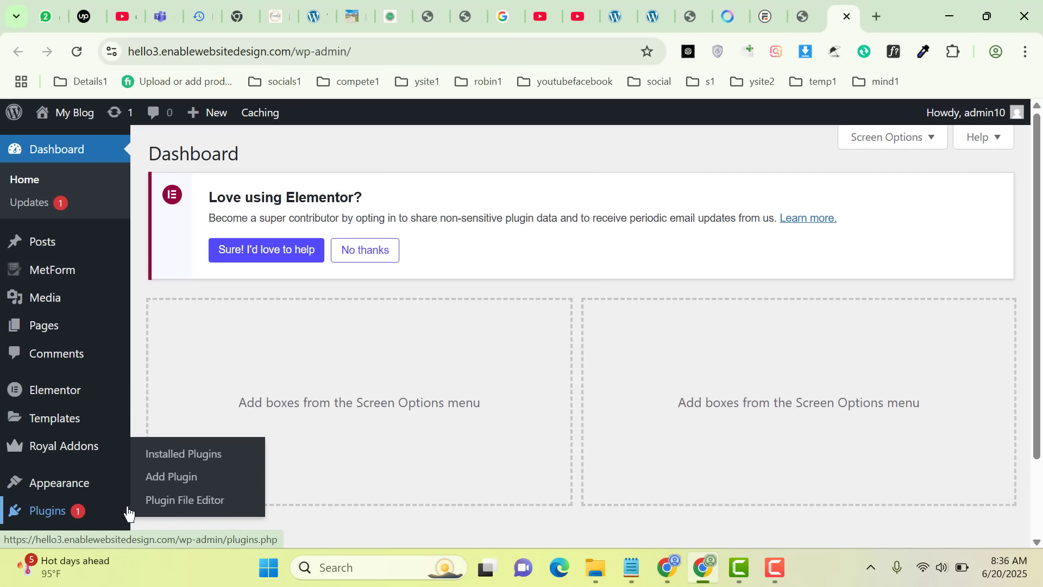
left_click(807, 10)
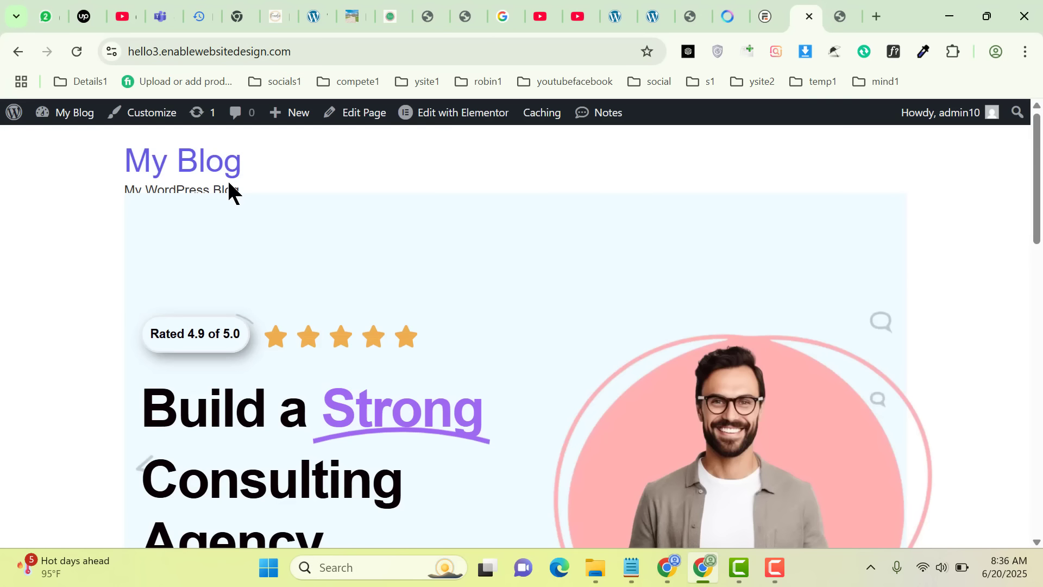
mouse_move(66, 112)
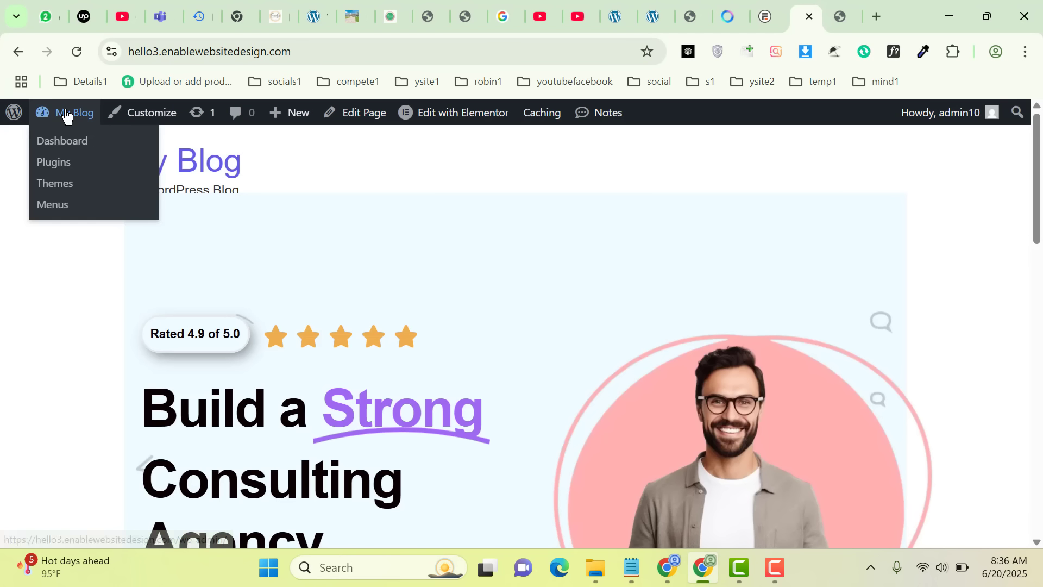
middle_click(55, 163)
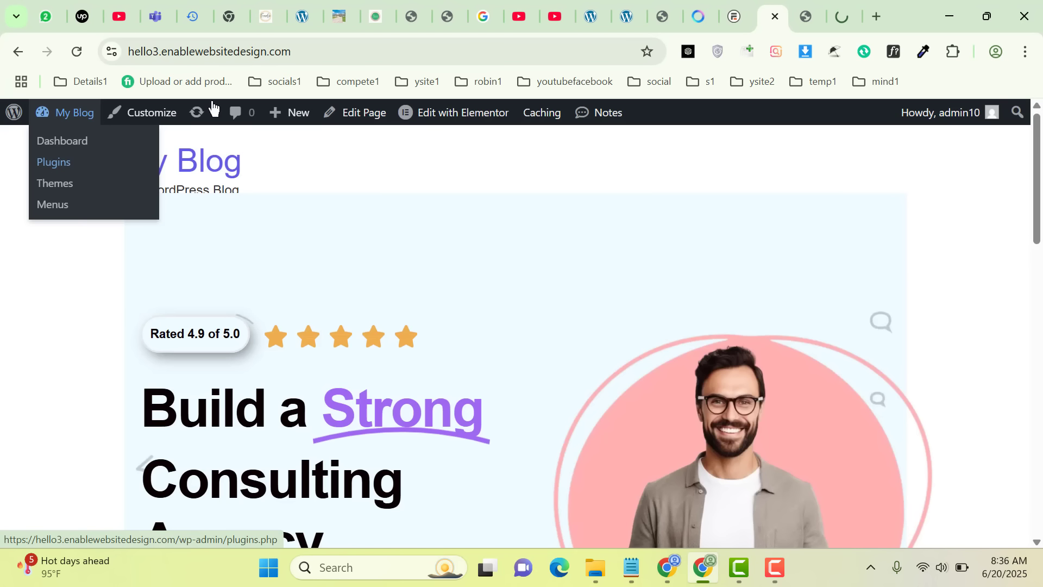
left_click(846, 16)
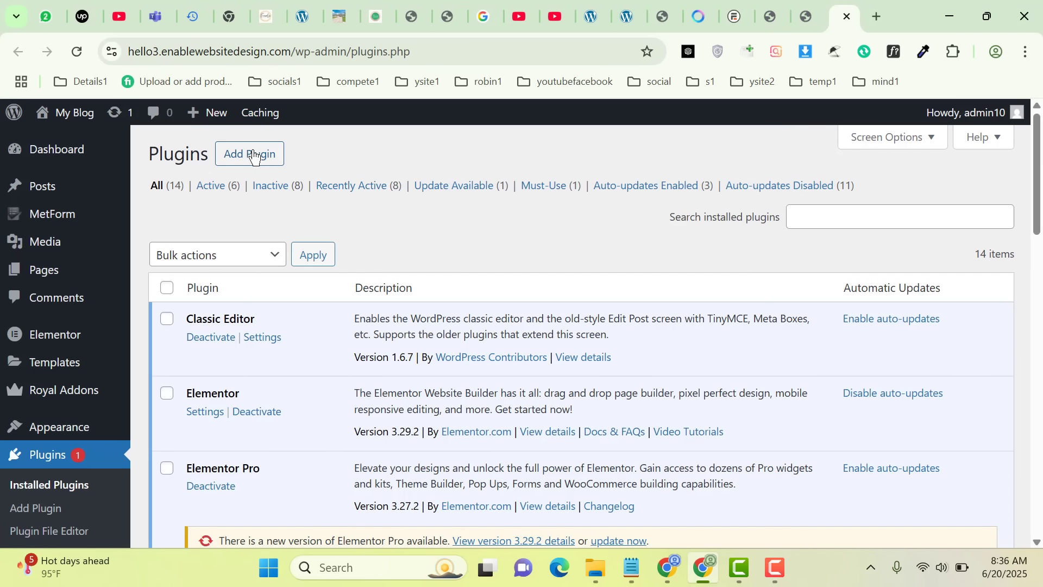
Upload formidable-pro_v6.22.zip as a new plugin, install it and activate it
left_click(253, 155)
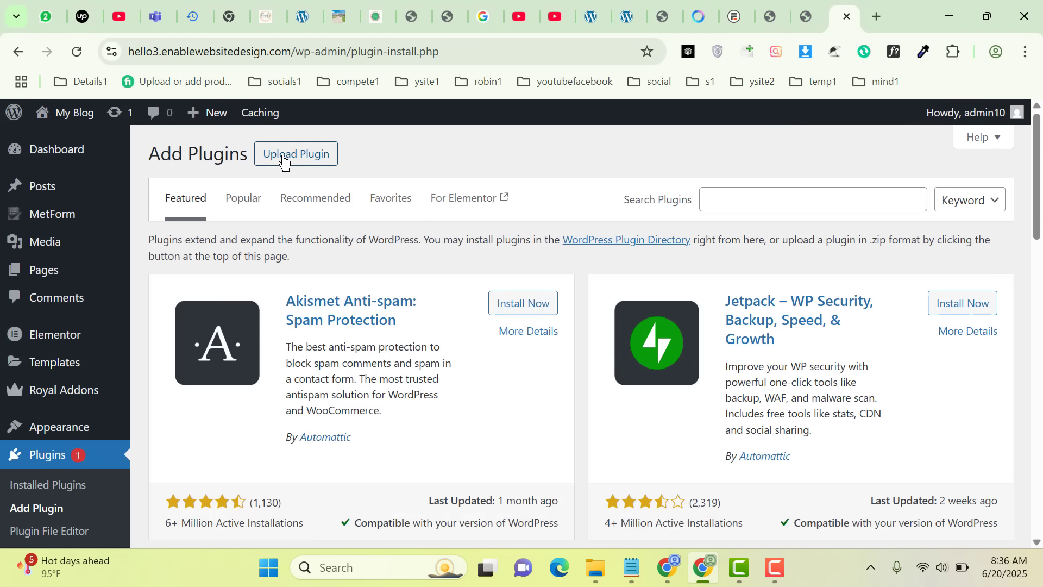
left_click(291, 153)
left_click(475, 302)
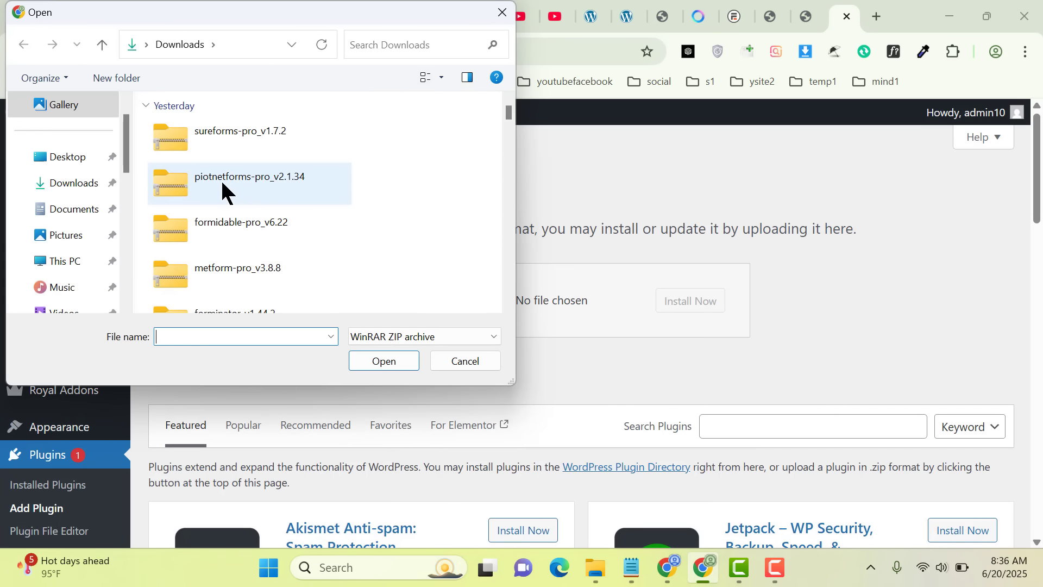
double_click(285, 223)
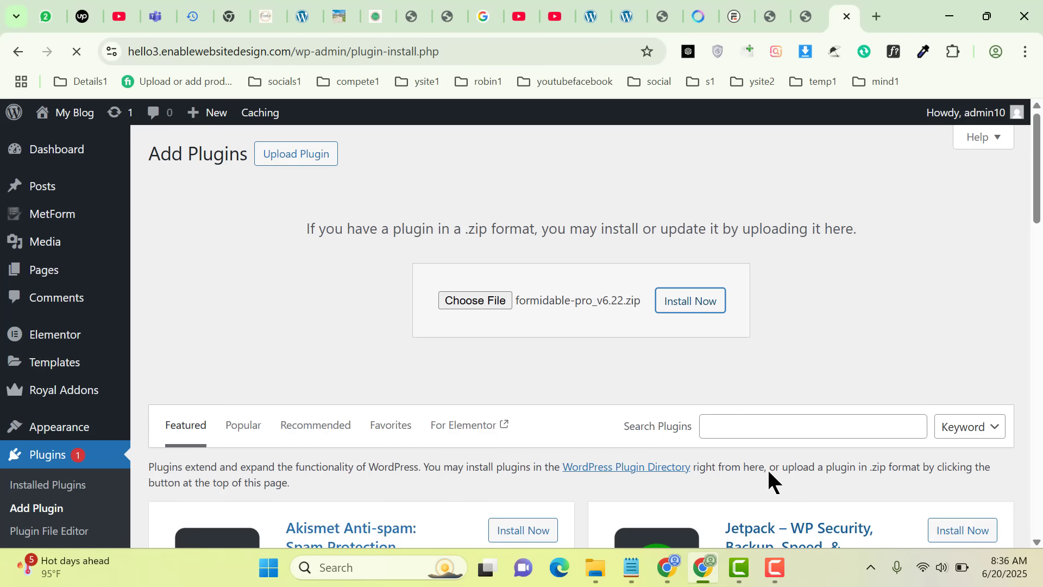
left_click(780, 564)
left_click(985, 508)
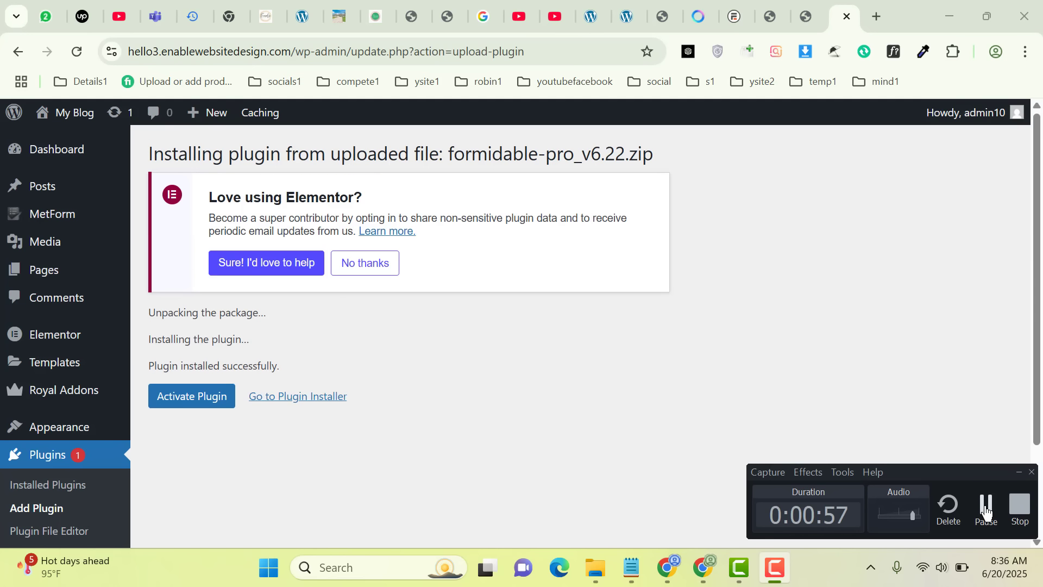
left_click(183, 402)
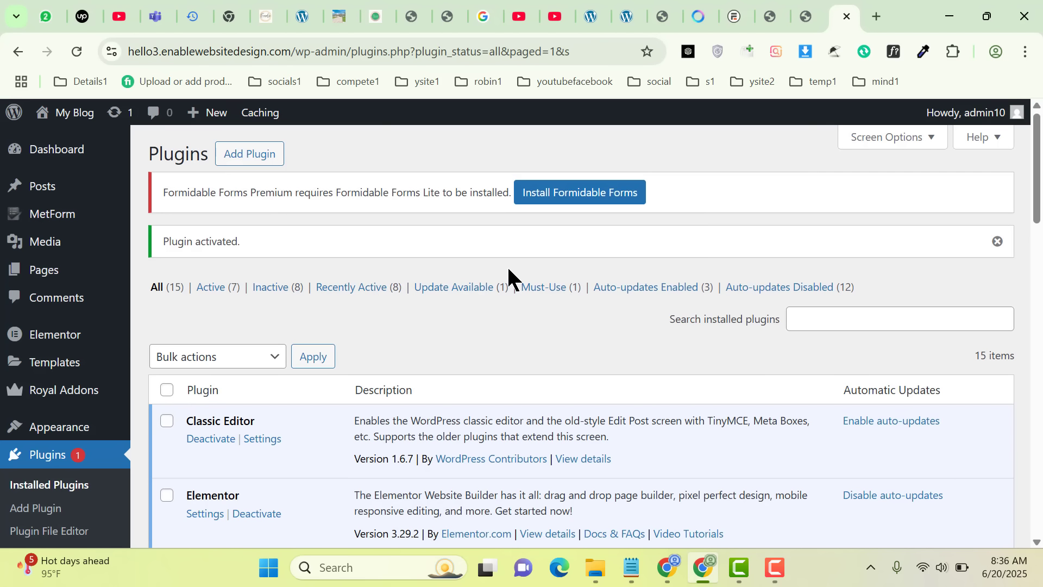
Install and activate the required Formidable Forms Lite plugin from the plugin directory
left_click(578, 201)
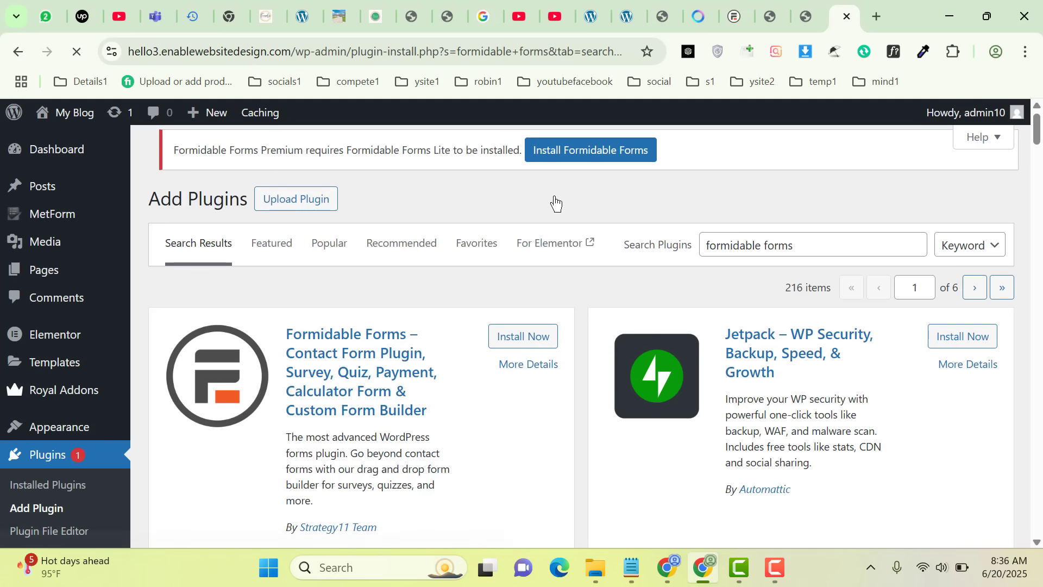
left_click(519, 345)
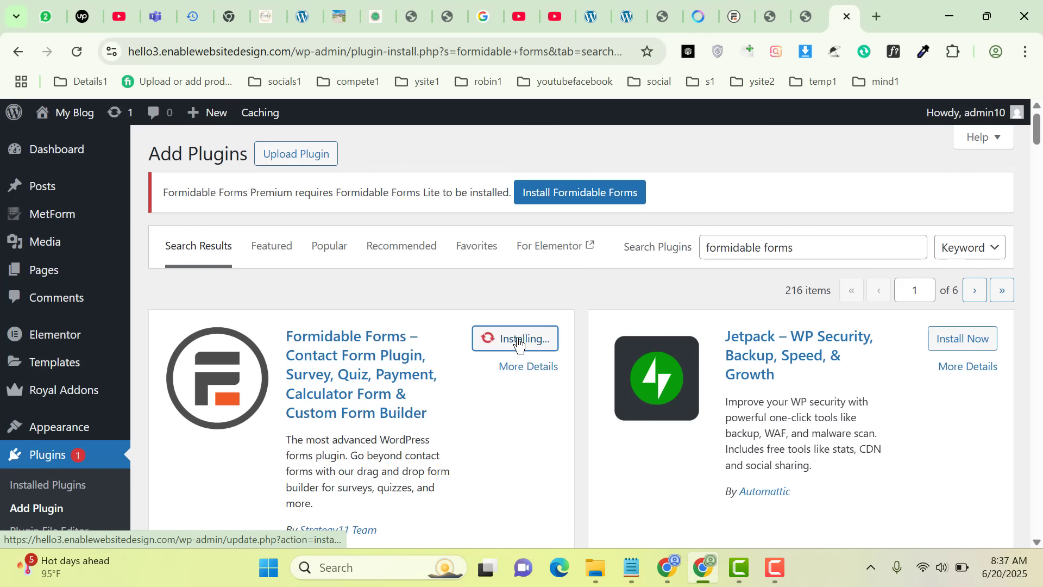
scroll(1037, 163, "down", 7)
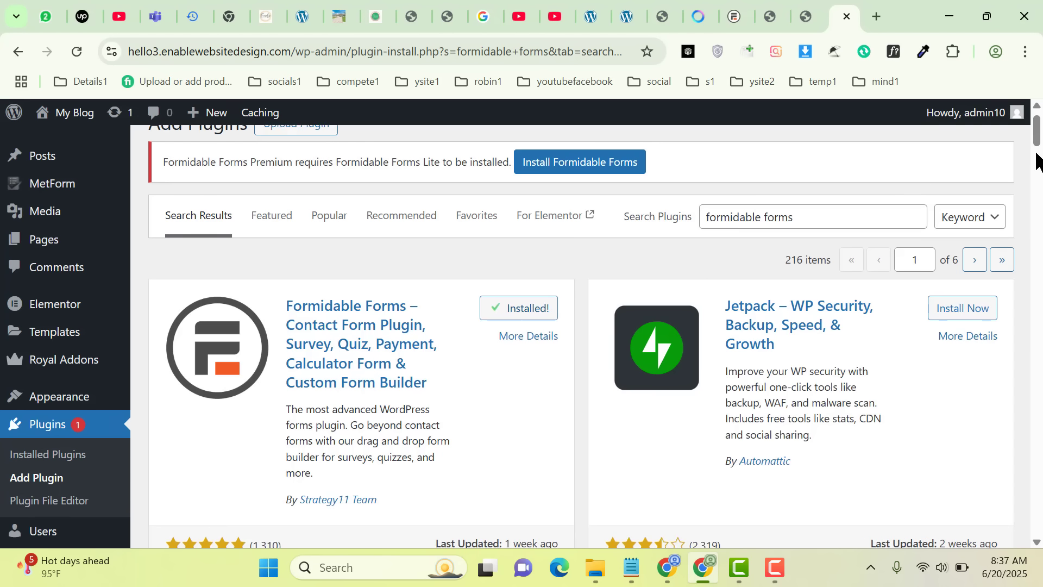
left_click_drag(1037, 163, 1036, 133)
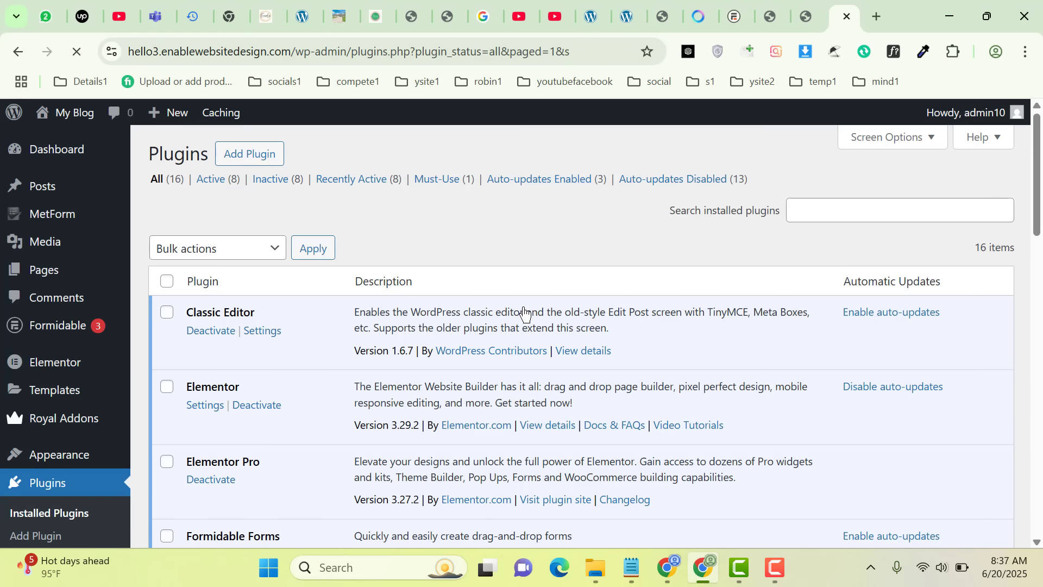
Open the list of forms in the Formidable plugin
scroll(372, 369, "down", 5)
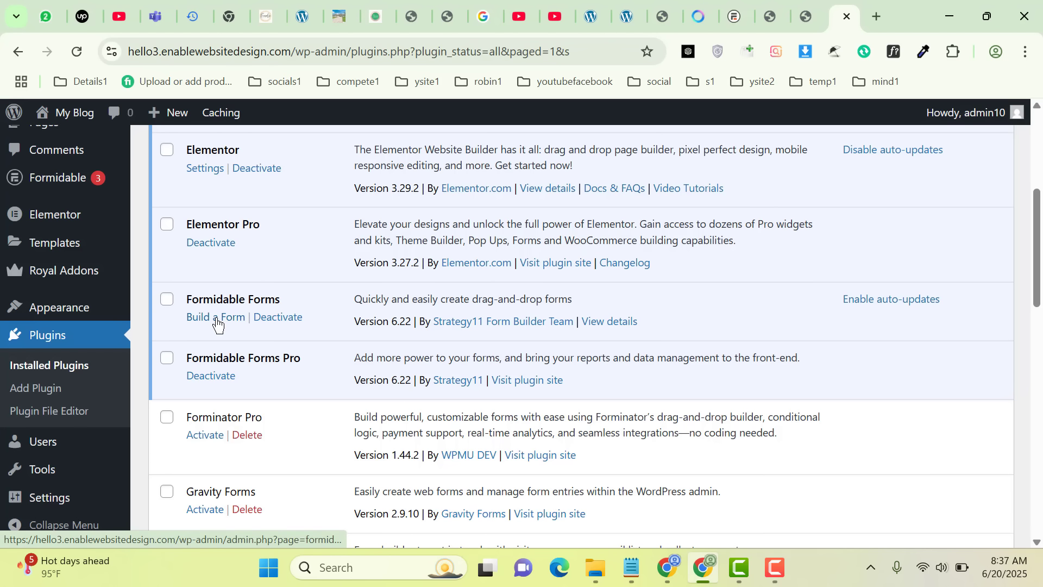
mouse_move(41, 178)
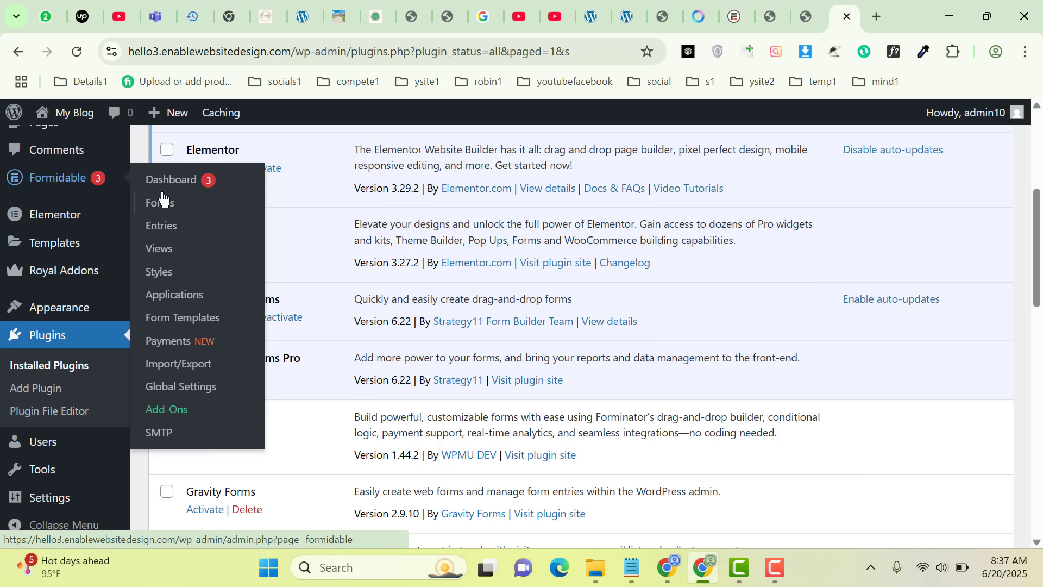
left_click(197, 212)
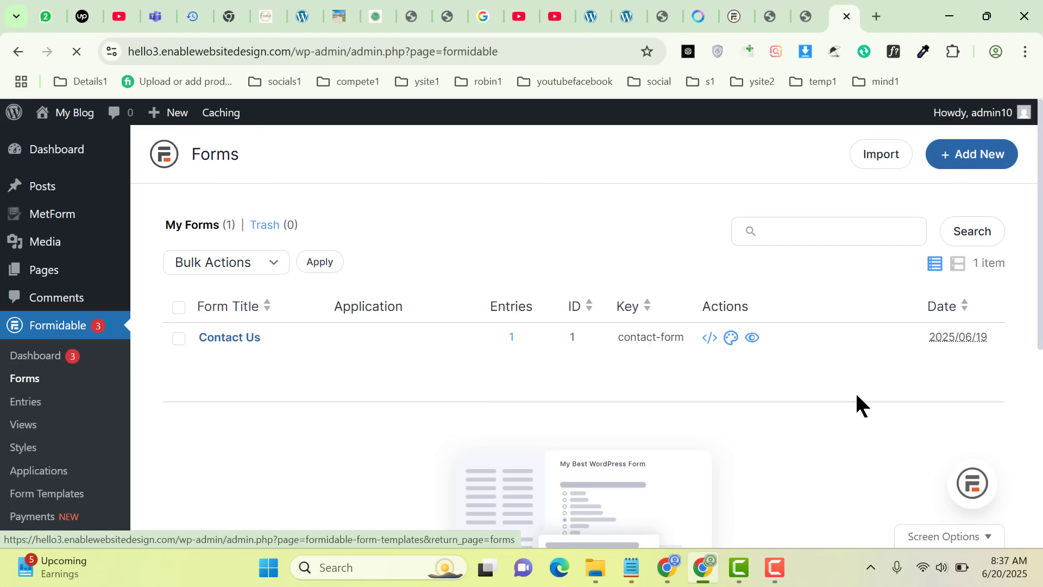
Create a new form from the Contact Us template
left_click(777, 568)
left_click(984, 520)
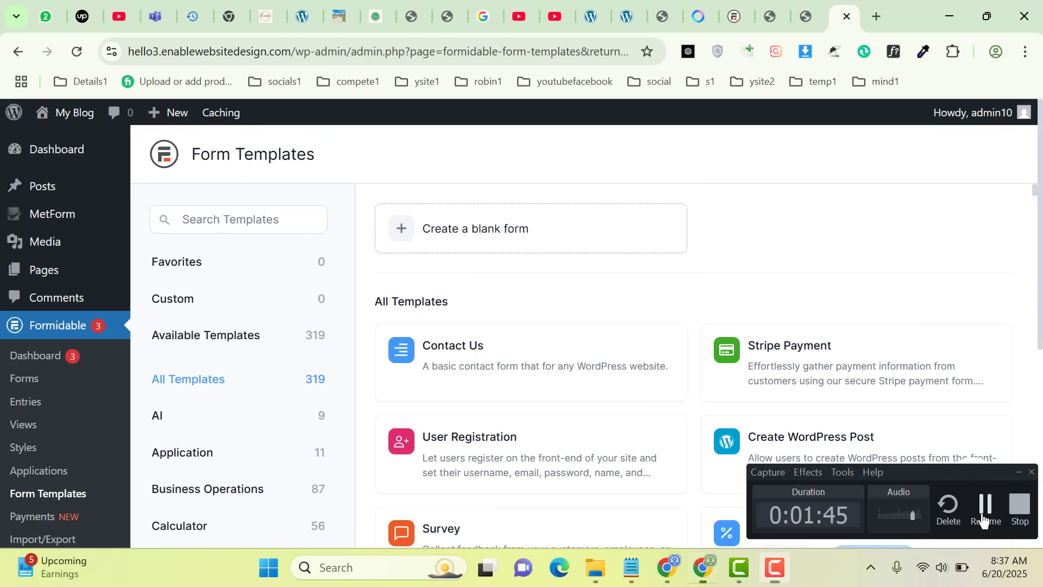
left_click(985, 520)
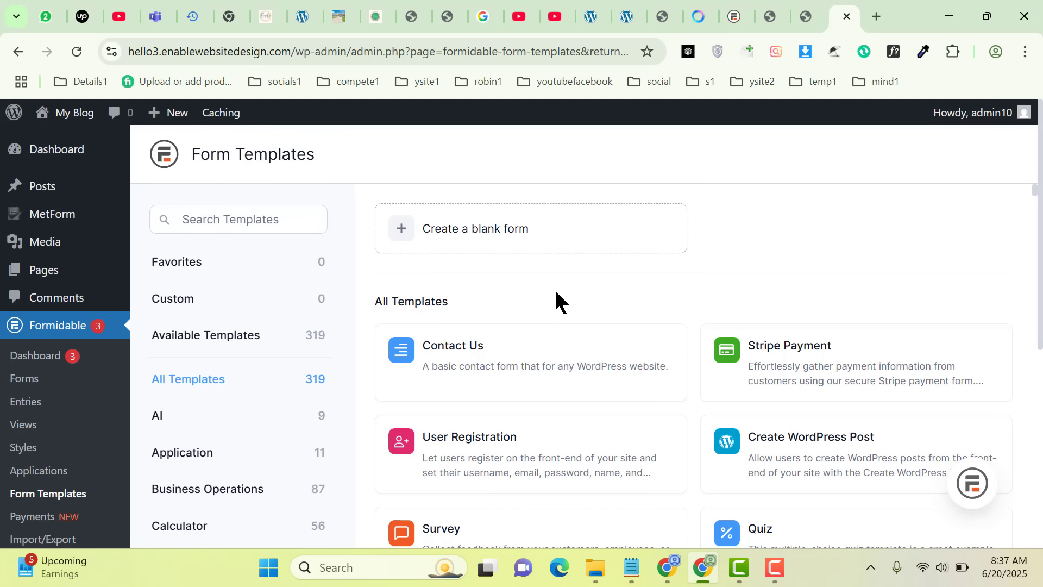
mouse_move(477, 363)
mouse_move(478, 344)
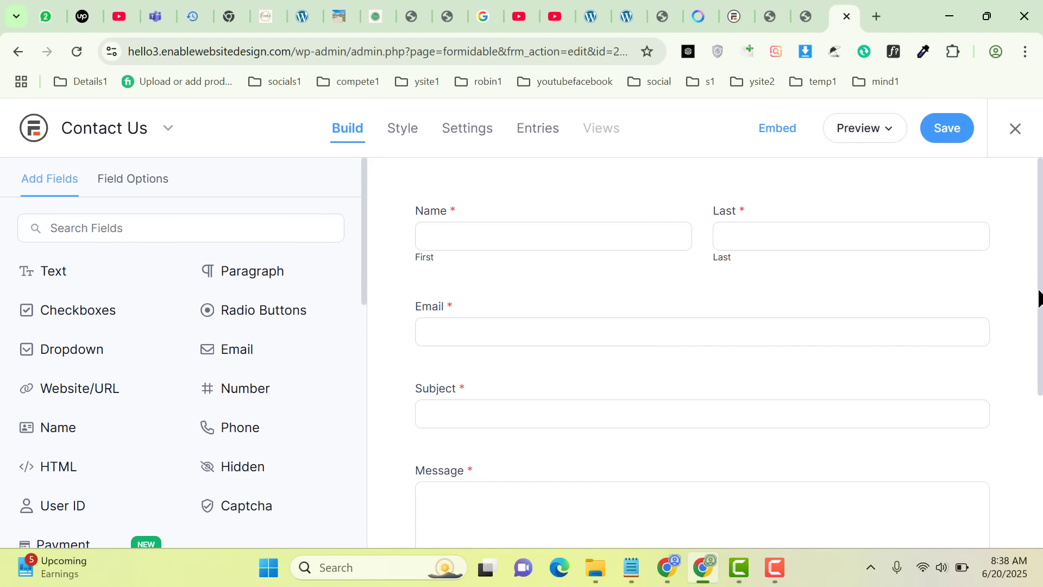
Move the Subject field above the Email field in the contact form
left_click_drag(1039, 297, 1039, 338)
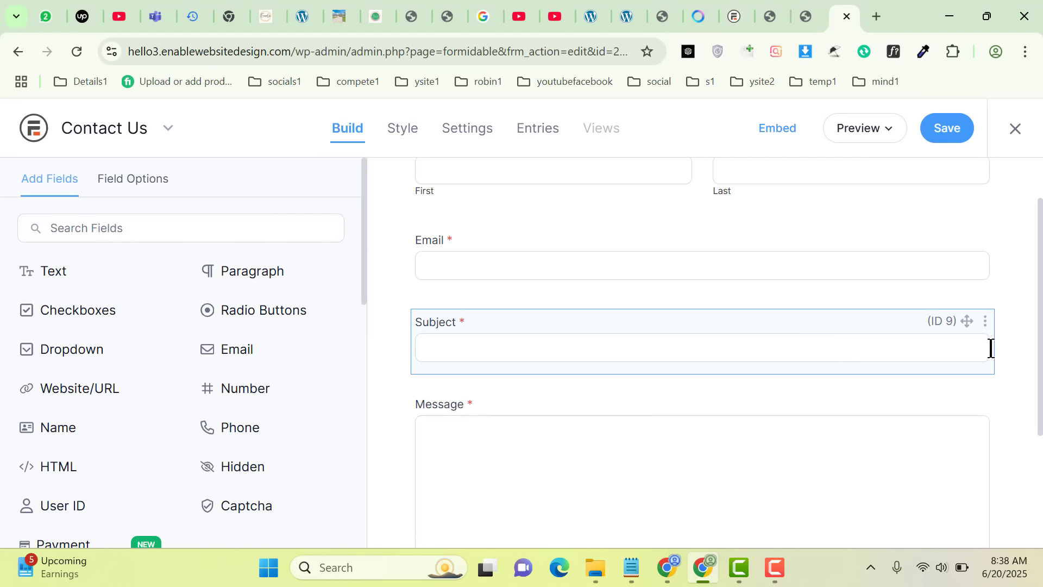
double_click(1040, 376)
left_click_drag(1040, 392, 1040, 374)
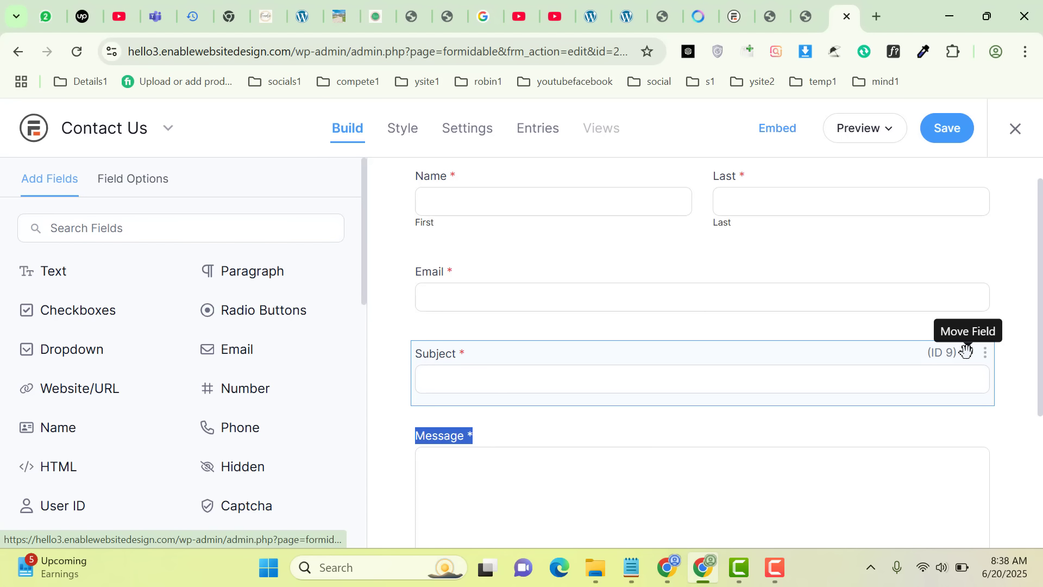
left_click_drag(967, 350, 901, 255)
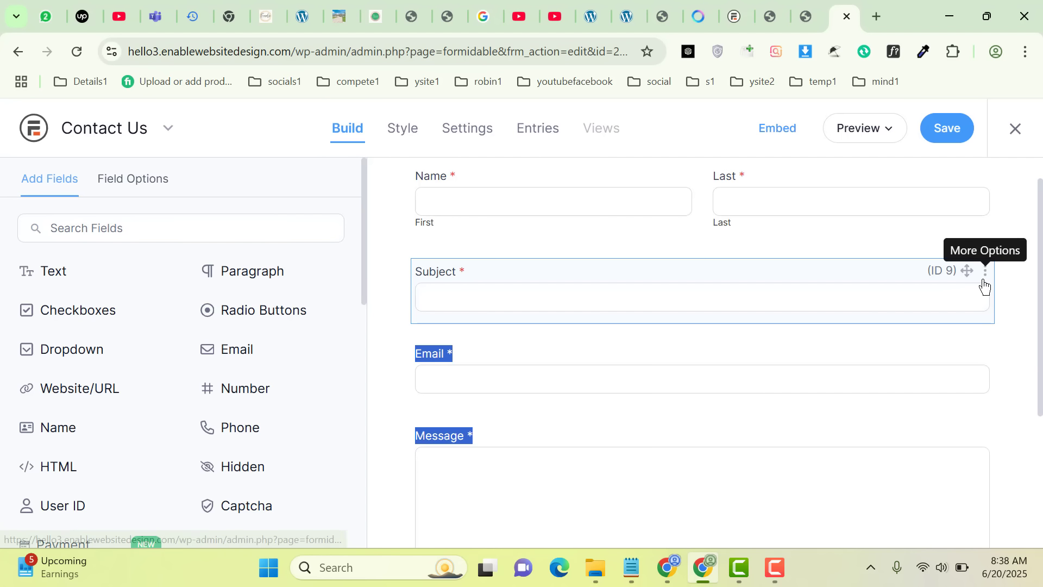
Duplicate the Subject field and delete the original one, confirming the deletion
left_click(986, 282)
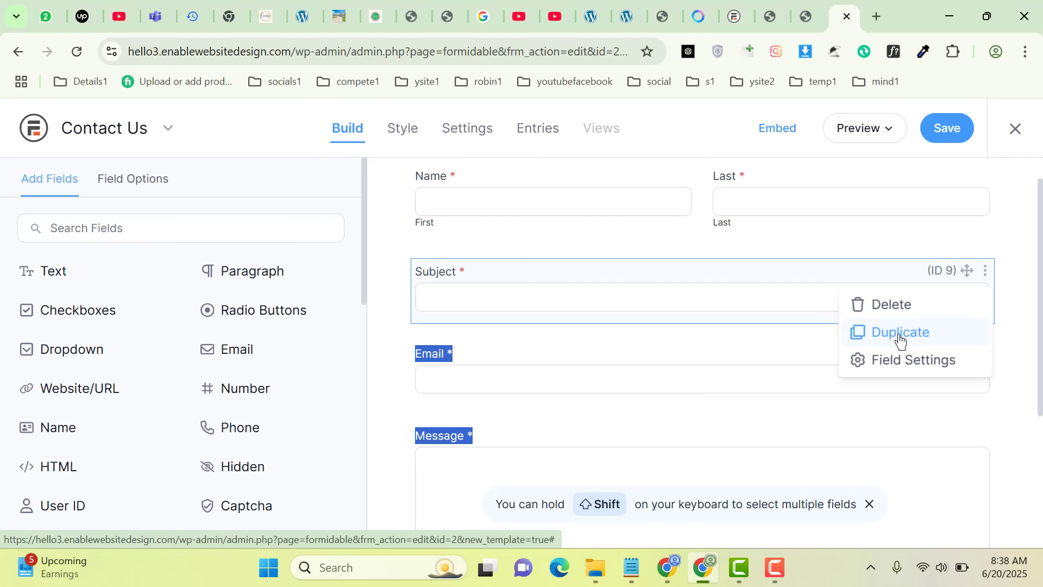
left_click(880, 332)
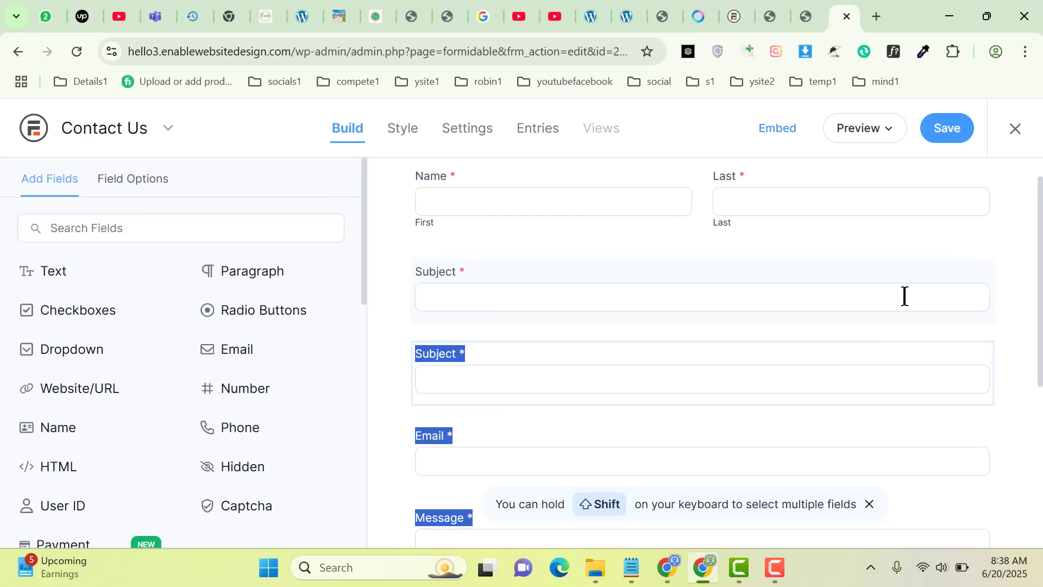
left_click(985, 274)
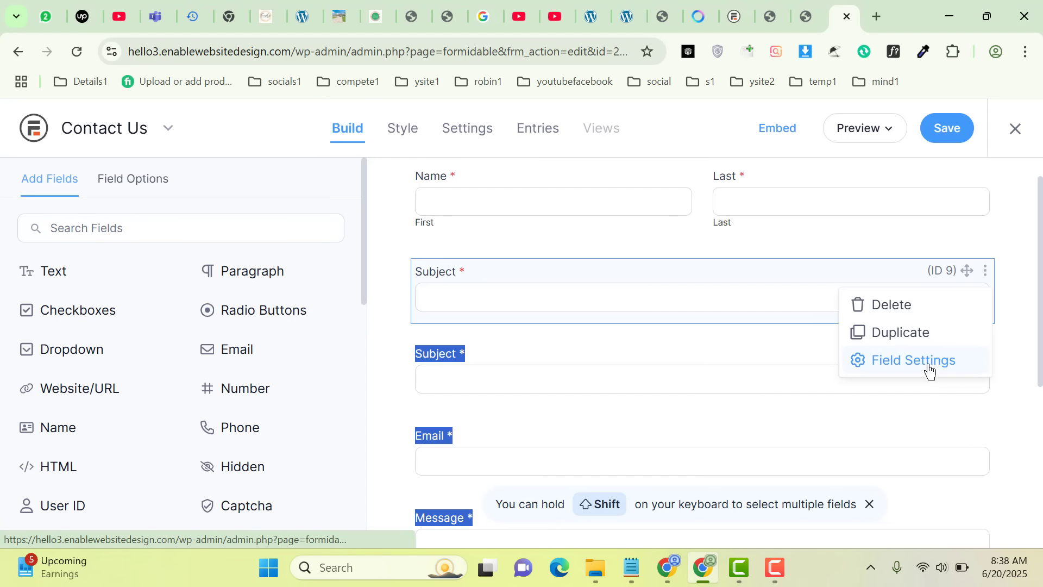
left_click(898, 306)
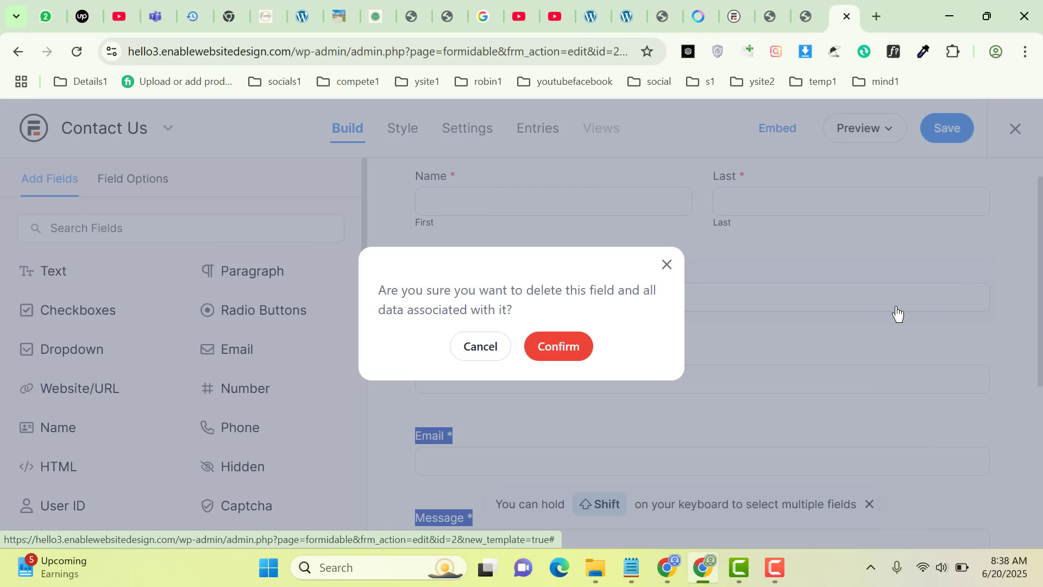
left_click(574, 348)
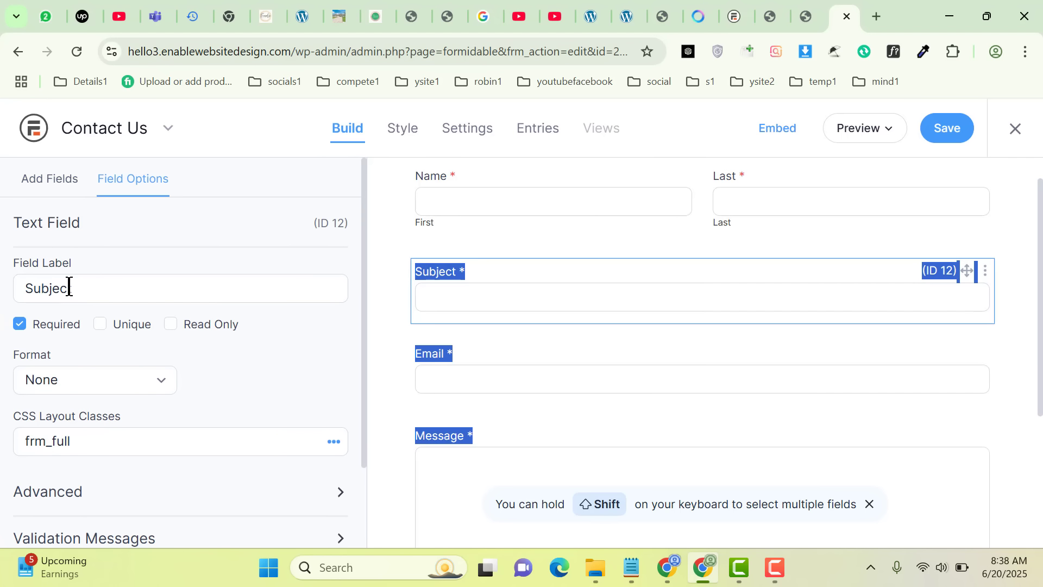
Change the label of the remaining Subject field to "Title"
left_click_drag(105, 286, 0, 301)
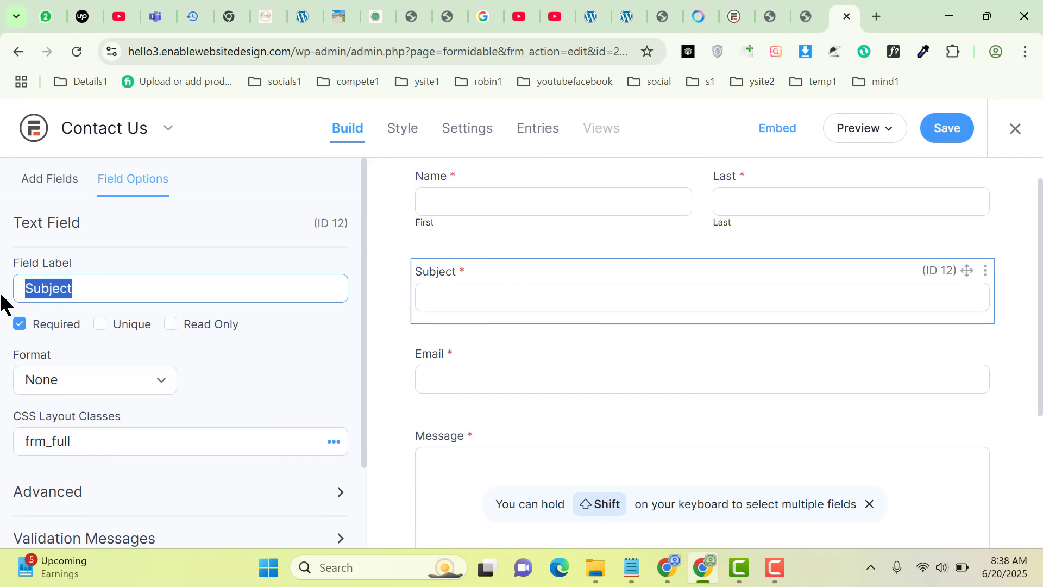
type("Title")
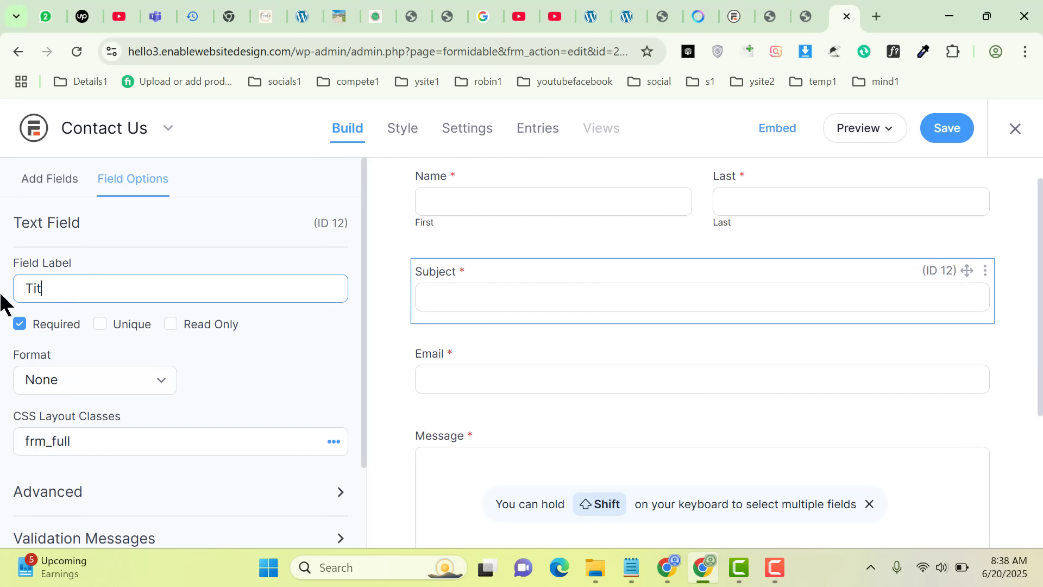
left_click(379, 268)
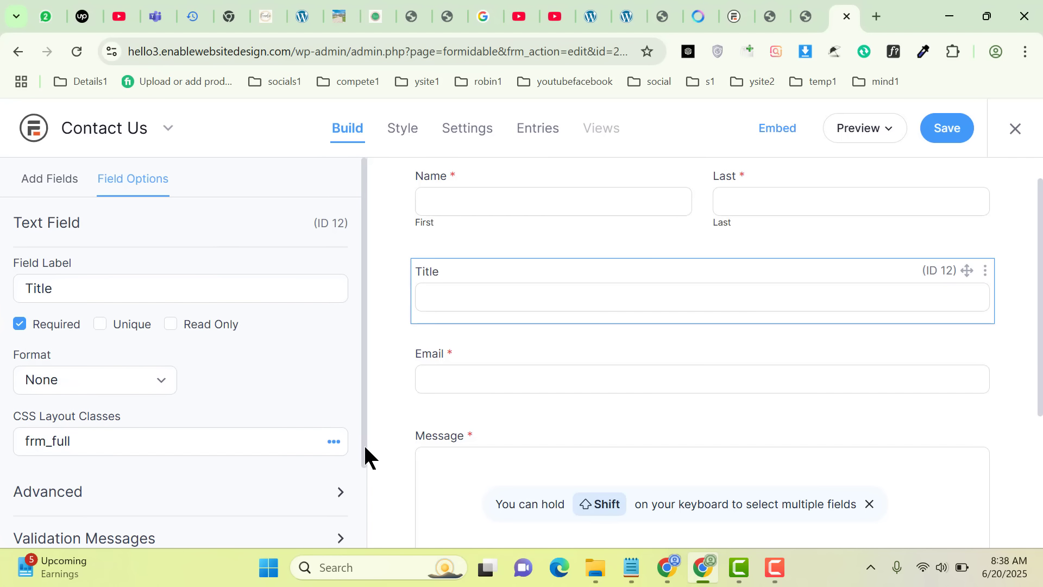
Set the Title field's placeholder text to "Add a title" in its advanced options
left_click_drag(363, 444, 362, 367)
left_click(167, 503)
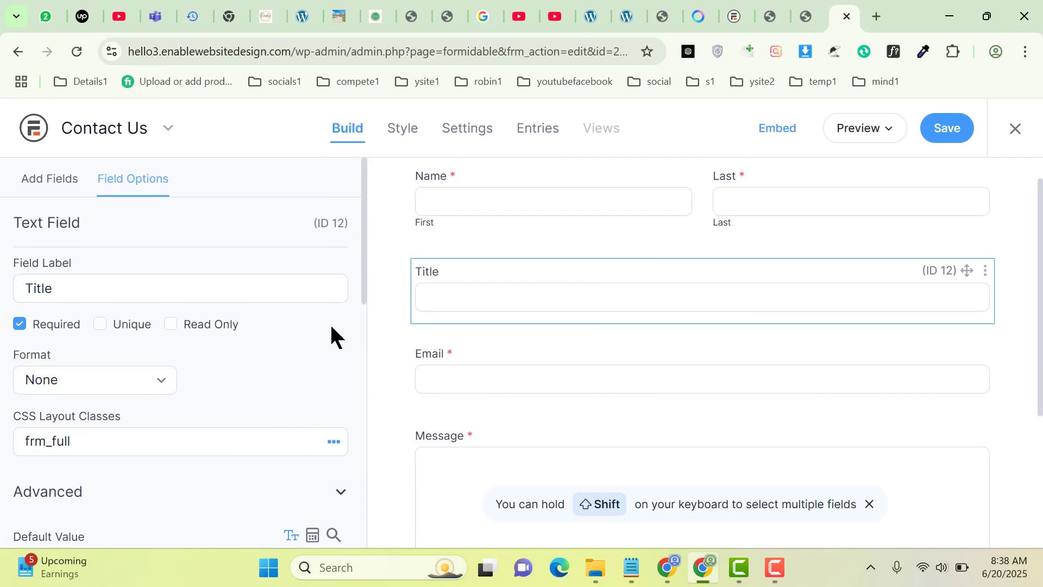
left_click_drag(360, 318, 356, 384)
left_click(183, 375)
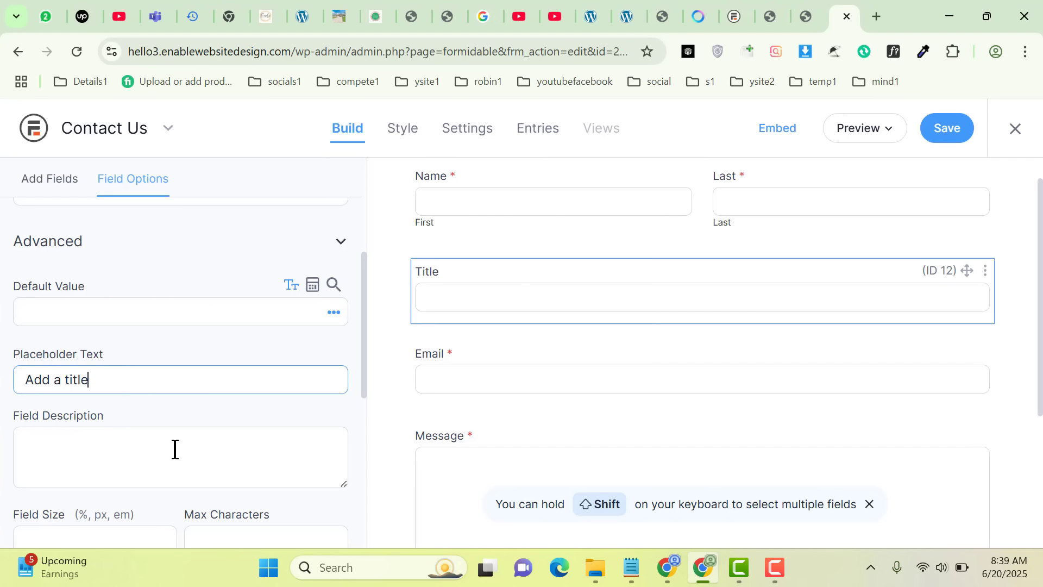
left_click(380, 402)
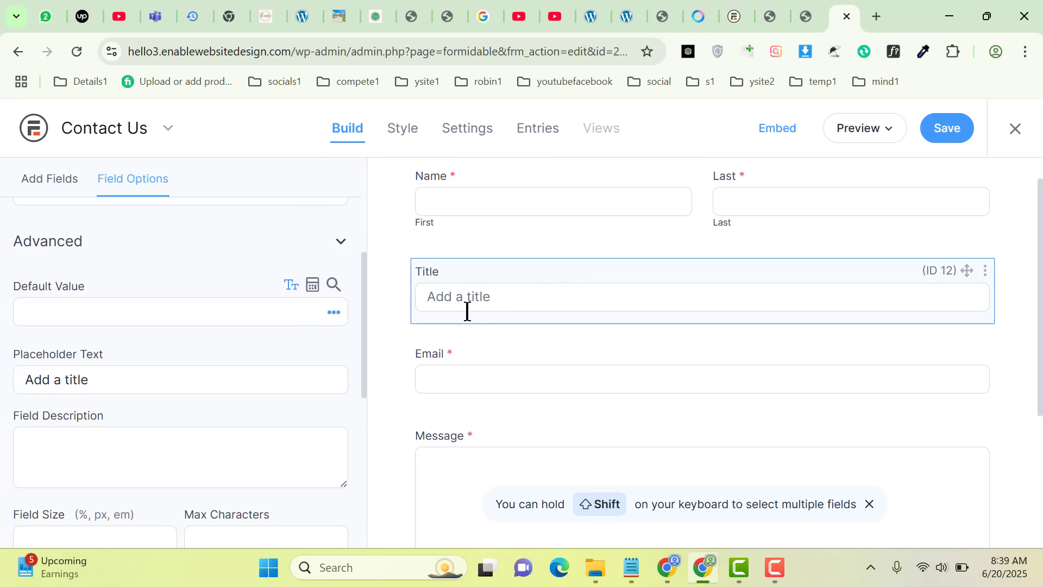
Delete the Title field from the contact form, confirm the deletion, and save the form
left_click(986, 271)
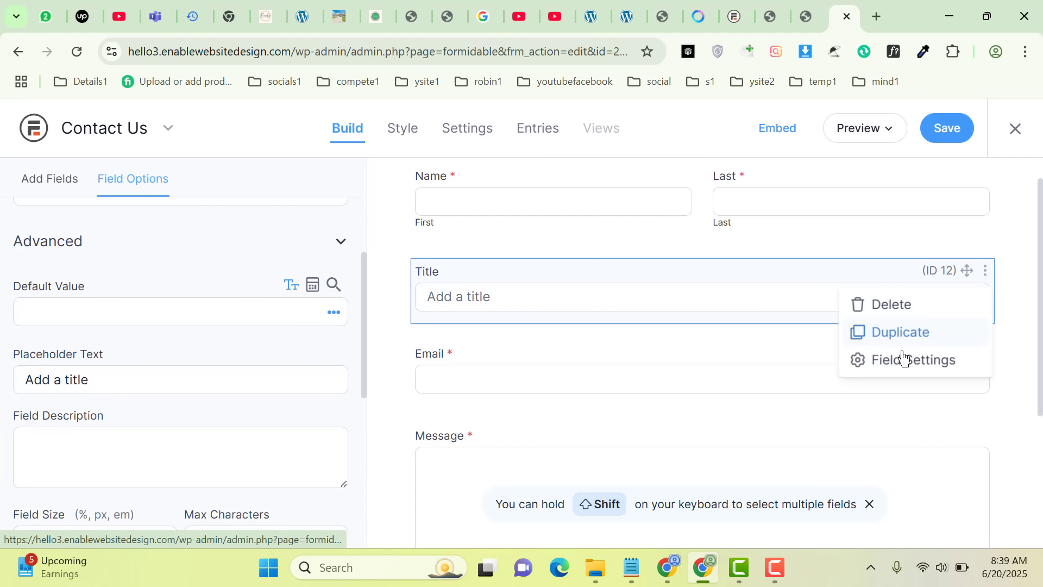
left_click(895, 314)
left_click(570, 356)
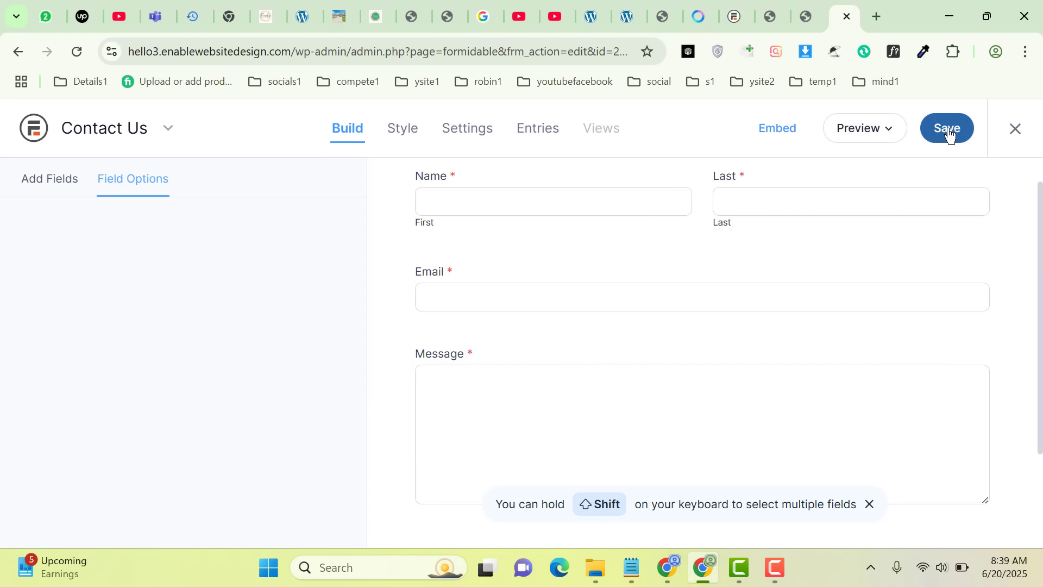
left_click(883, 134)
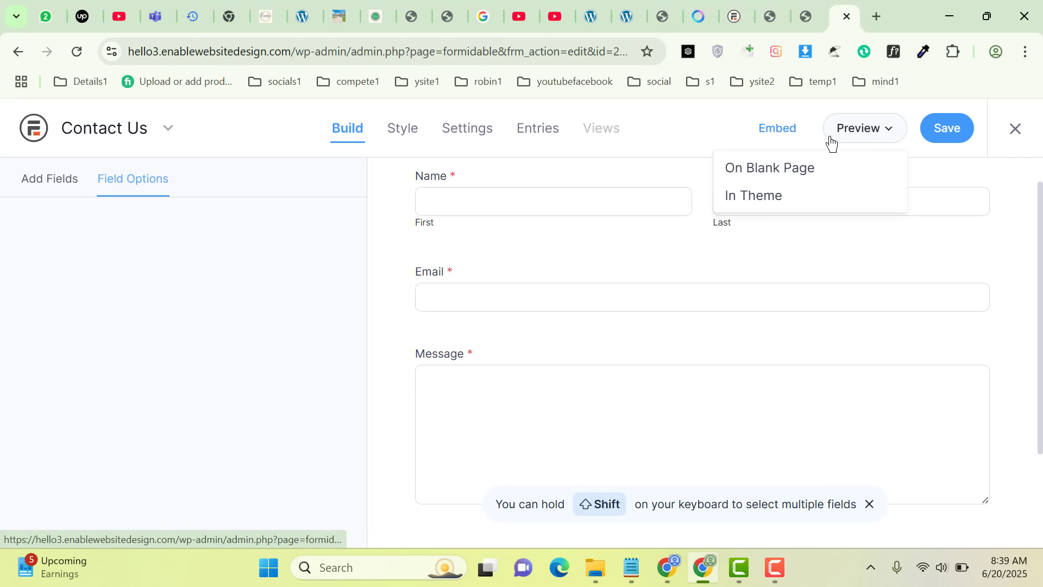
left_click(304, 314)
left_click(944, 132)
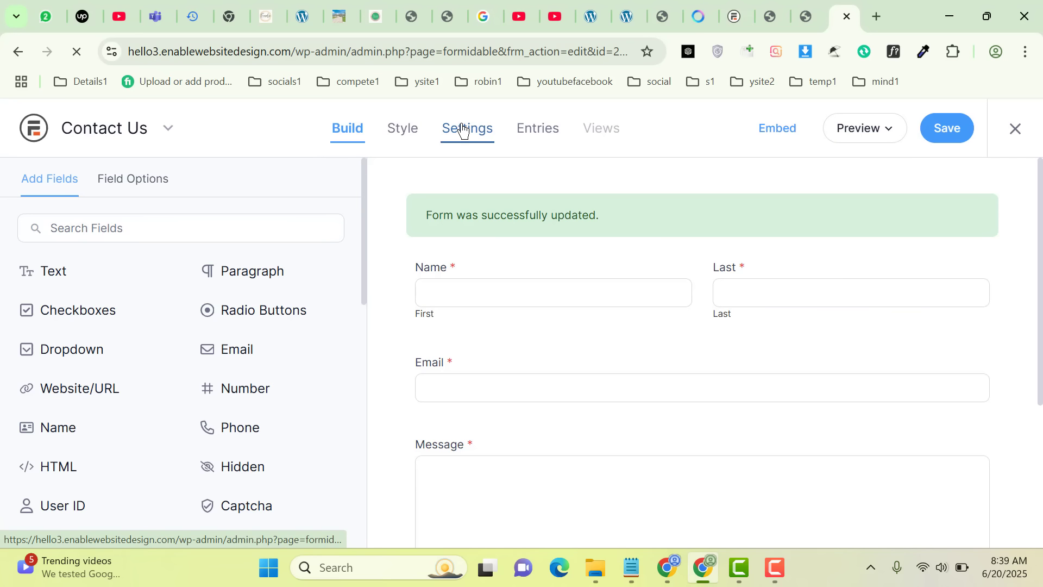
Review the recipient of the form's Email Notification action in the Actions & Notifications settings and save the settings
left_click(480, 132)
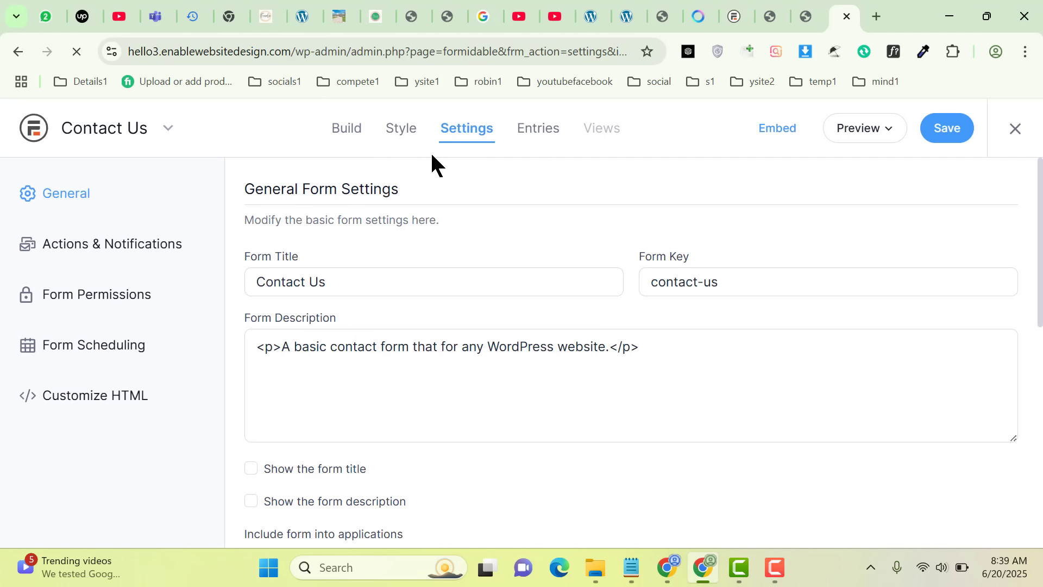
left_click(108, 248)
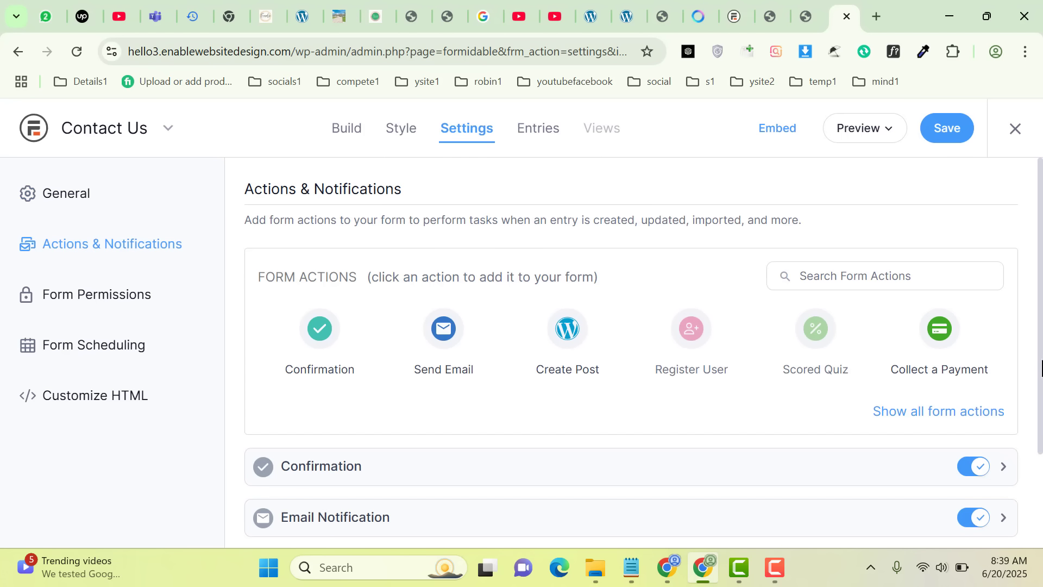
scroll(733, 413, "down", 2)
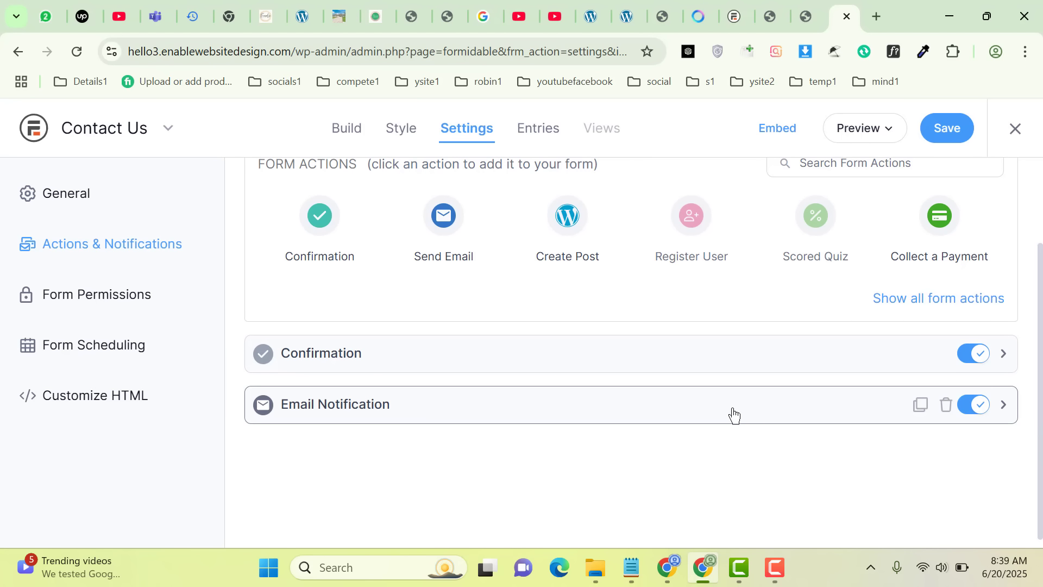
left_click(779, 415)
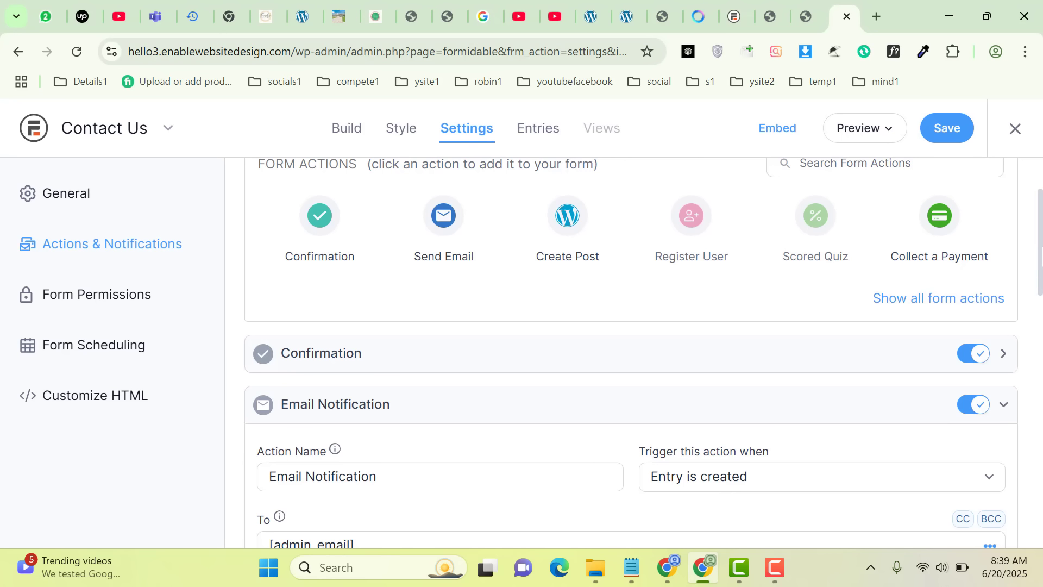
left_click_drag(1039, 315, 1039, 368)
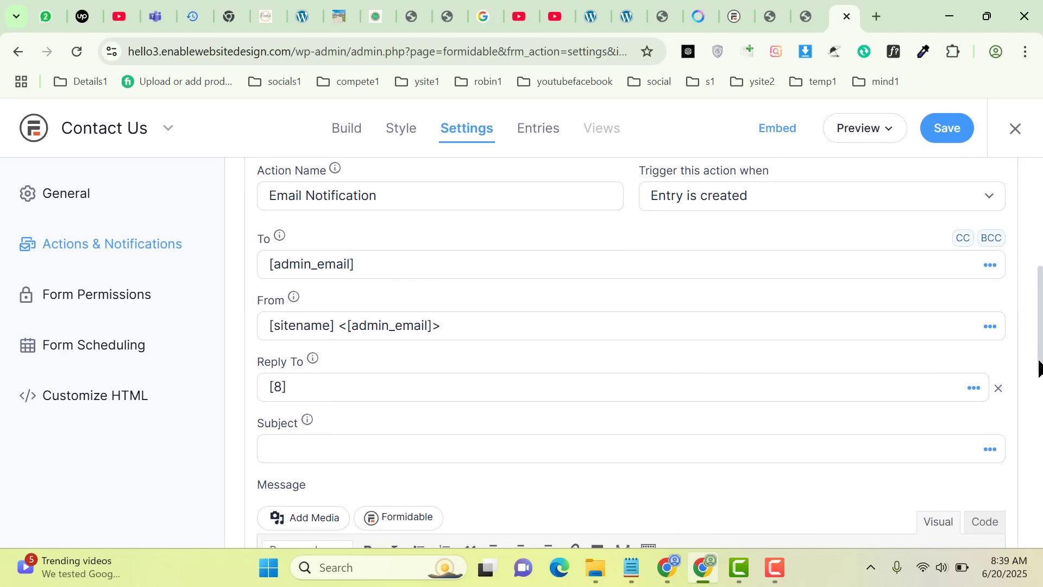
left_click_drag(386, 256, 256, 272)
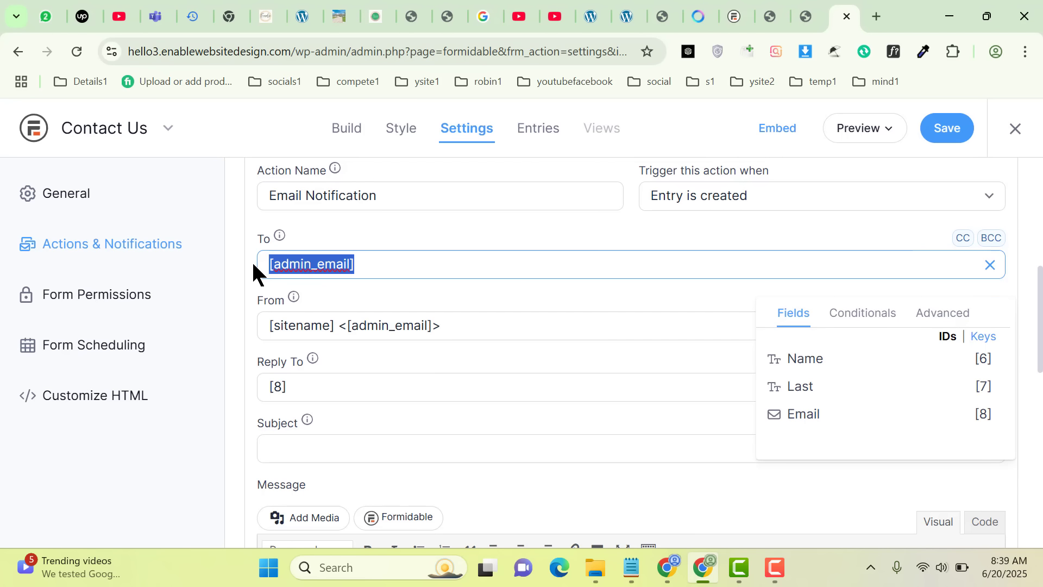
left_click(775, 568)
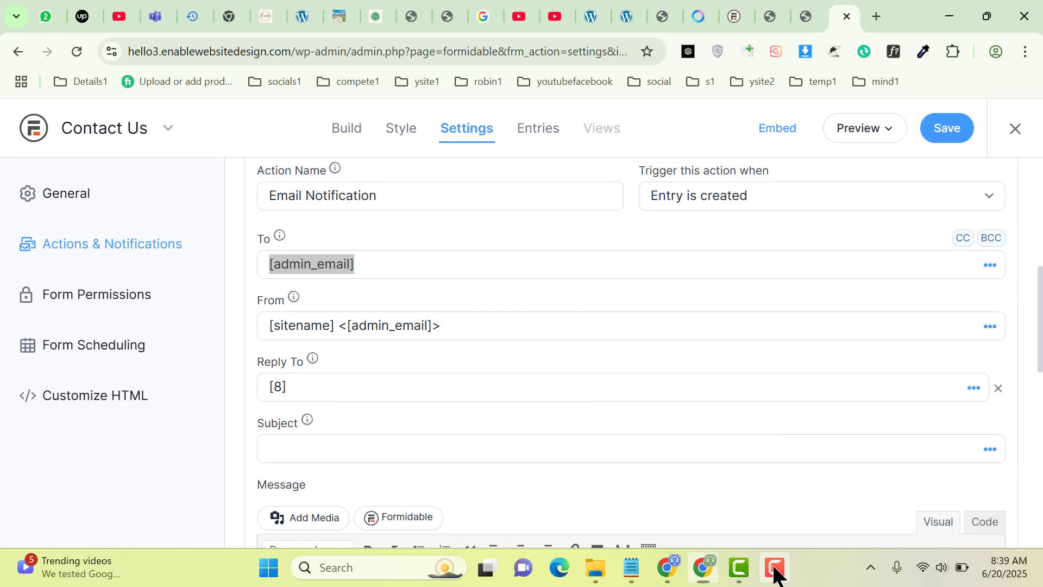
left_click(942, 134)
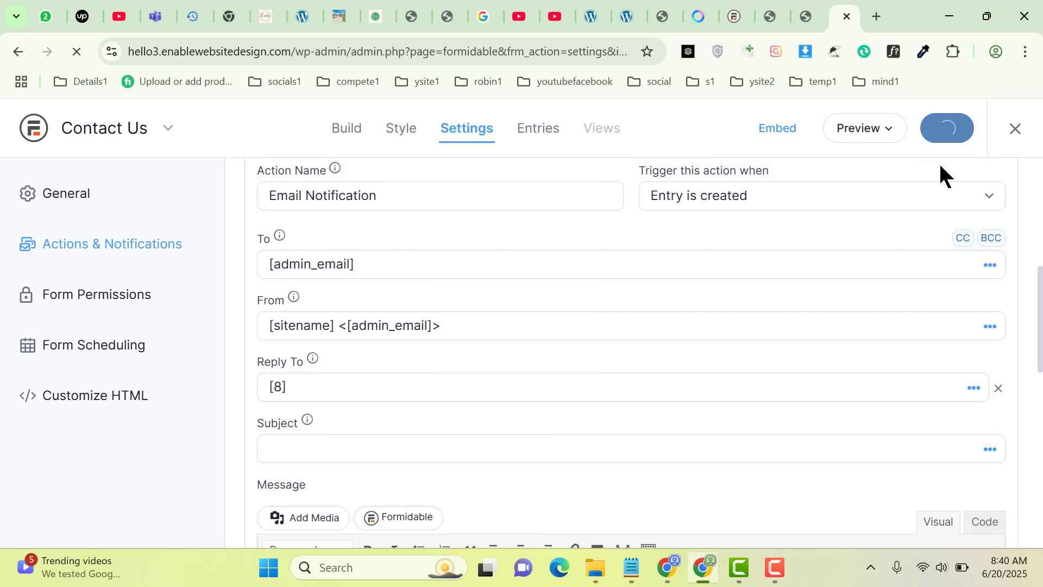
Copy the form's WordPress shortcode from the manual embed options and start a new WordPress page
left_click(766, 133)
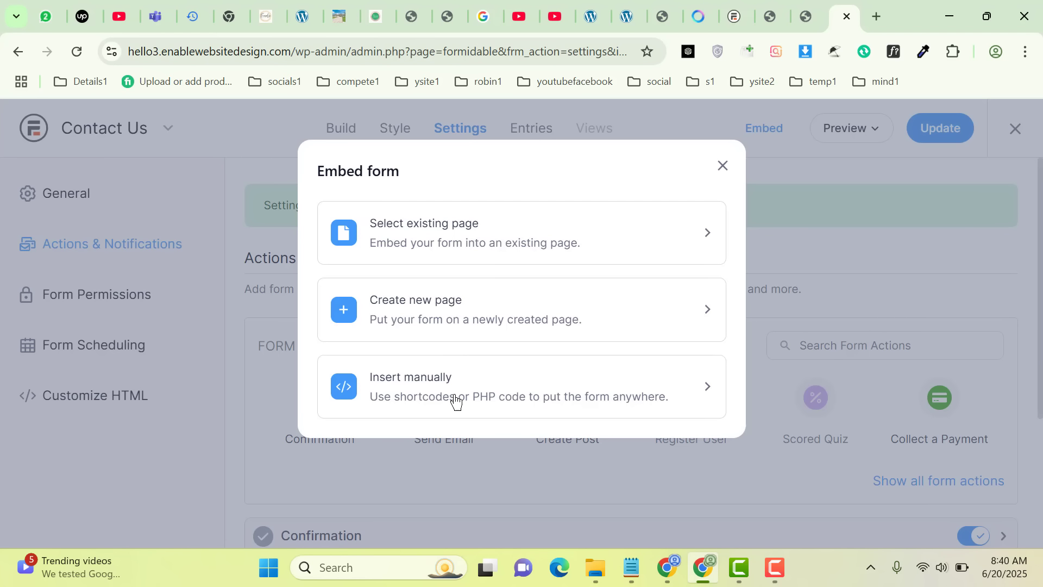
left_click(605, 391)
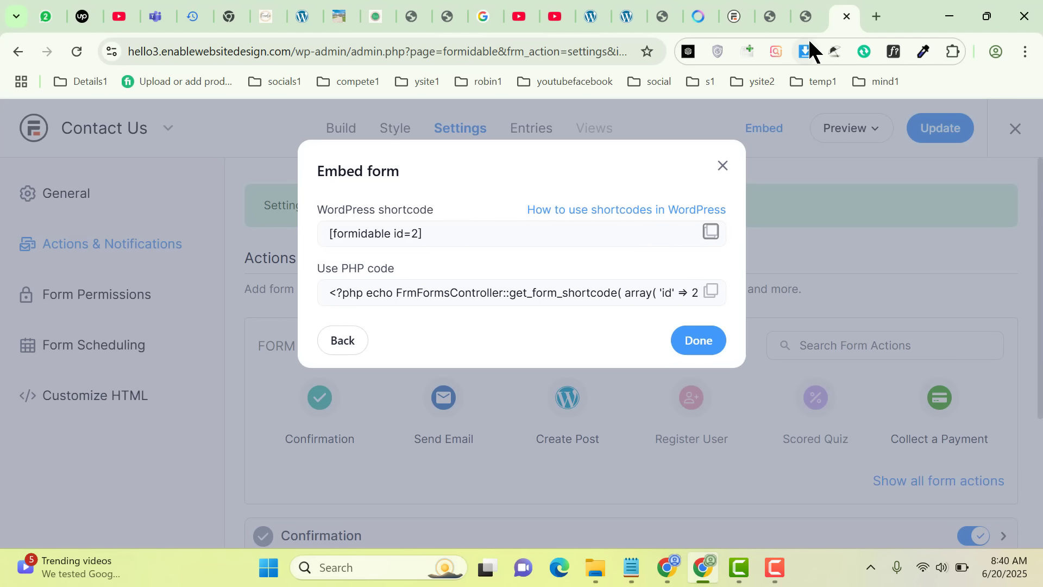
left_click(806, 15)
mouse_move(100, 345)
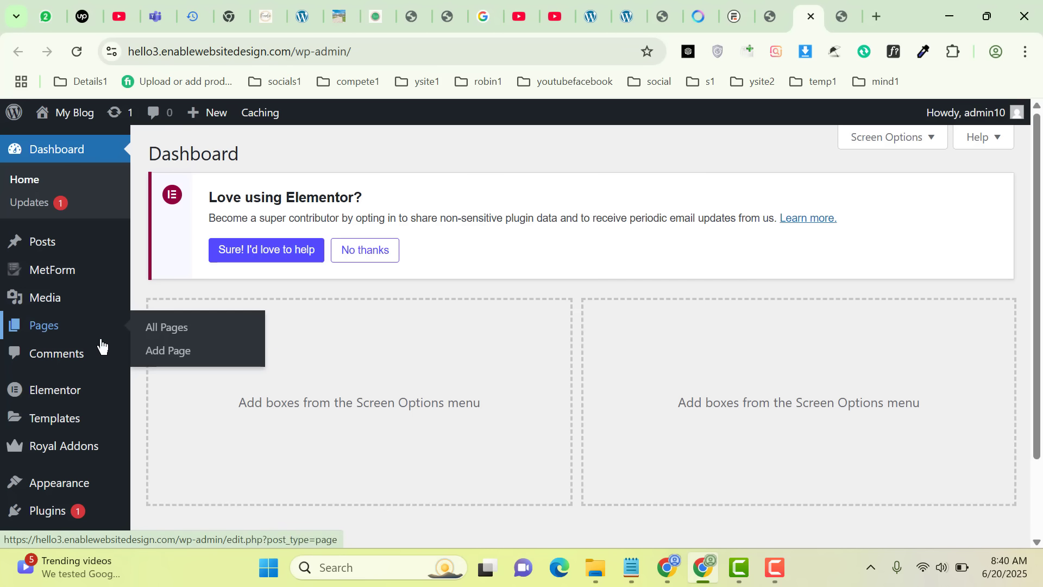
middle_click(166, 350)
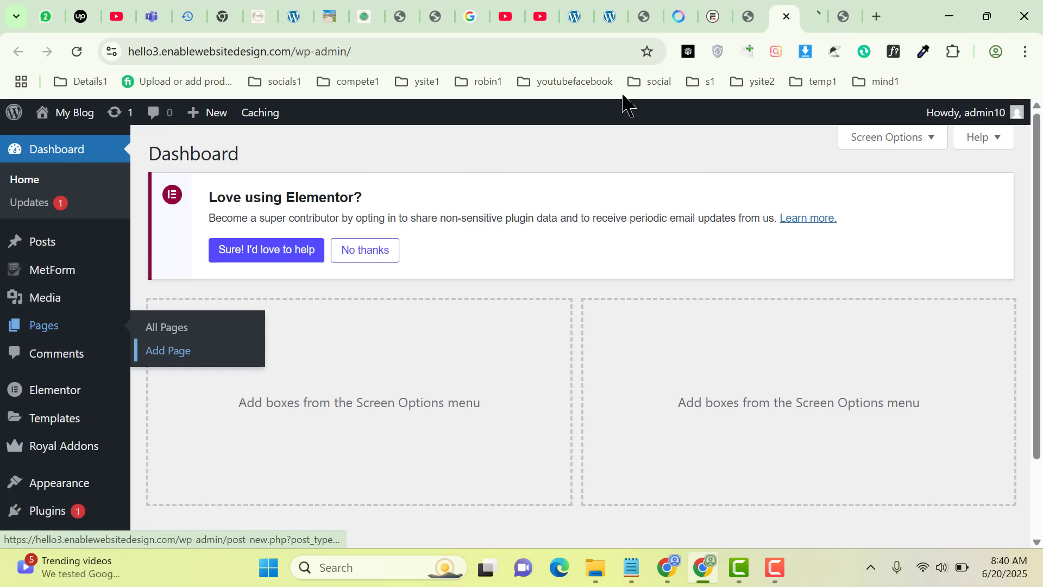
left_click(809, 13)
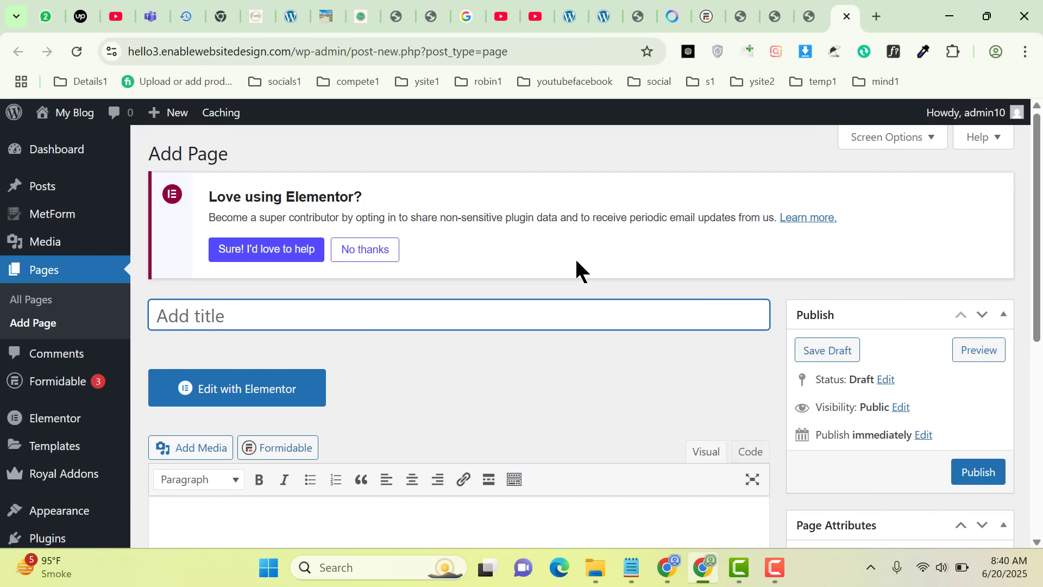
Title the new page "Contact Form by Formidable Forms" and paste the shortcode [formidable id=2] into its content
type("Contact F")
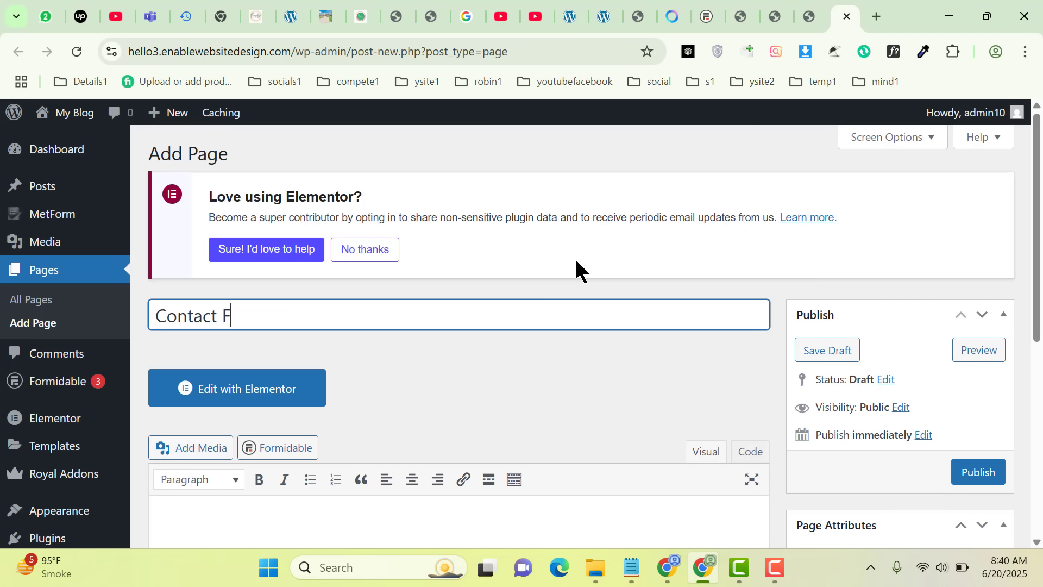
type("orm by For")
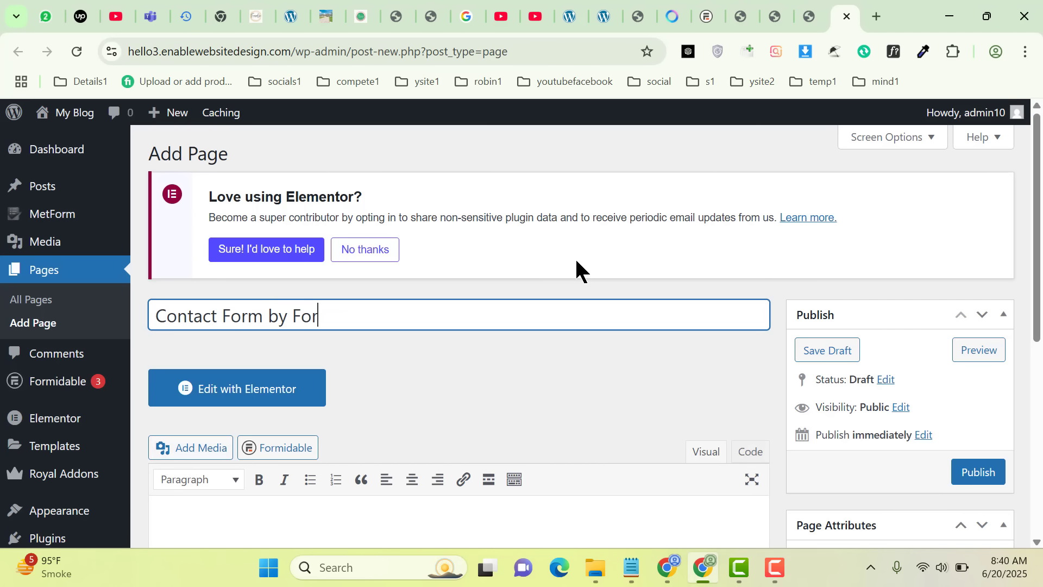
type("midable ")
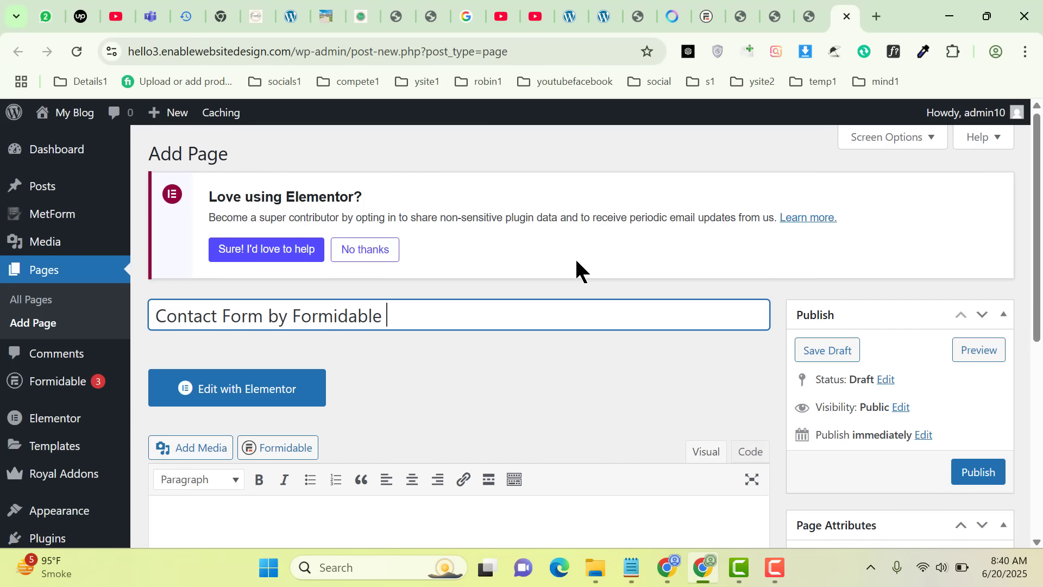
type("Forms")
scroll(1036, 216, "down", 2)
scroll(485, 340, "down", 1)
right_click(468, 345)
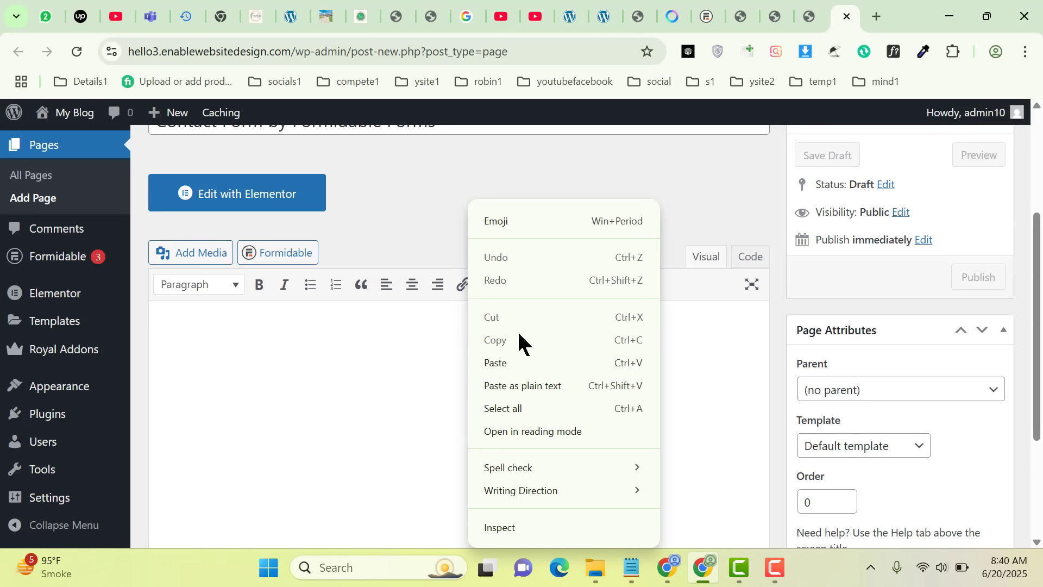
left_click(520, 367)
Set the page's template to Elementor Full Width and publish the page
left_click(821, 445)
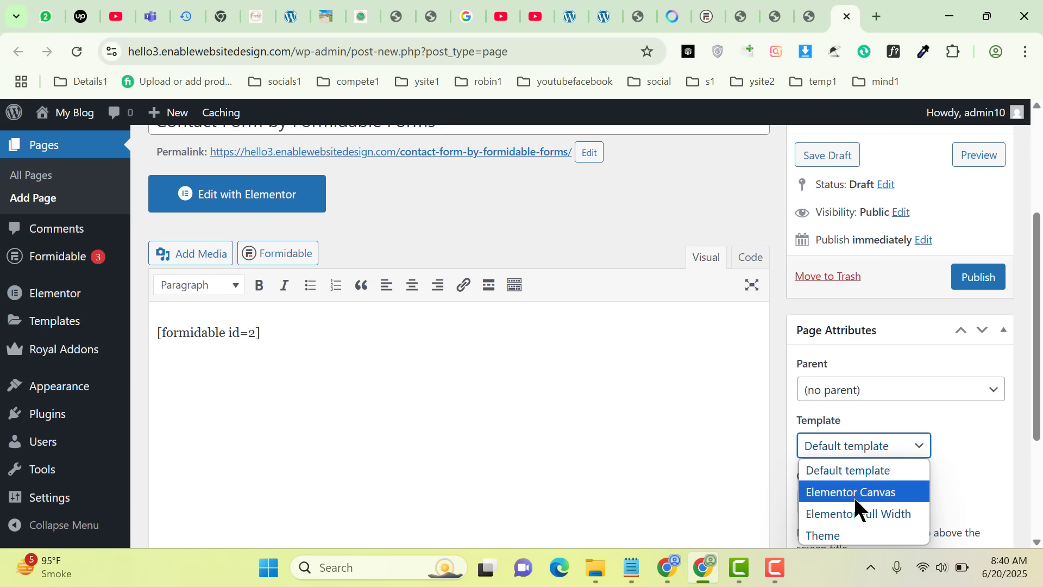
left_click(845, 511)
scroll(1035, 320, "up", 2)
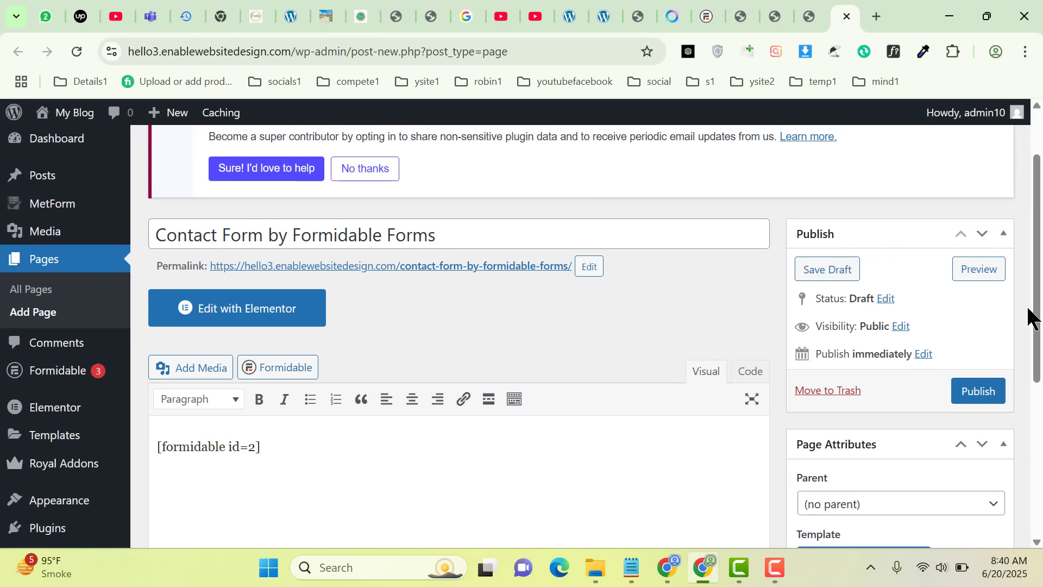
left_click(981, 387)
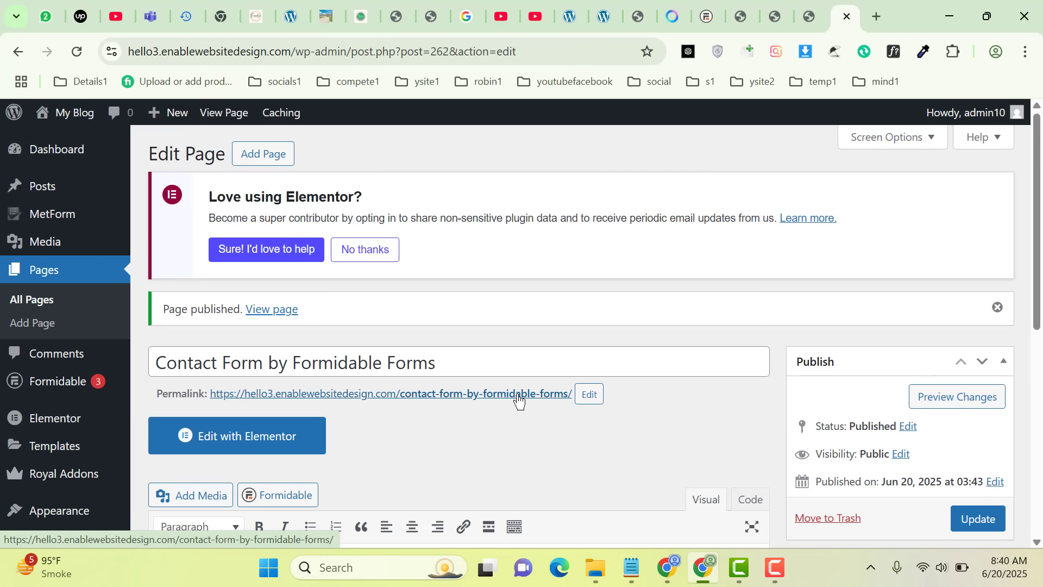
Copy the published page's permalink and open it in the other Chrome window
right_click(518, 399)
left_click(593, 344)
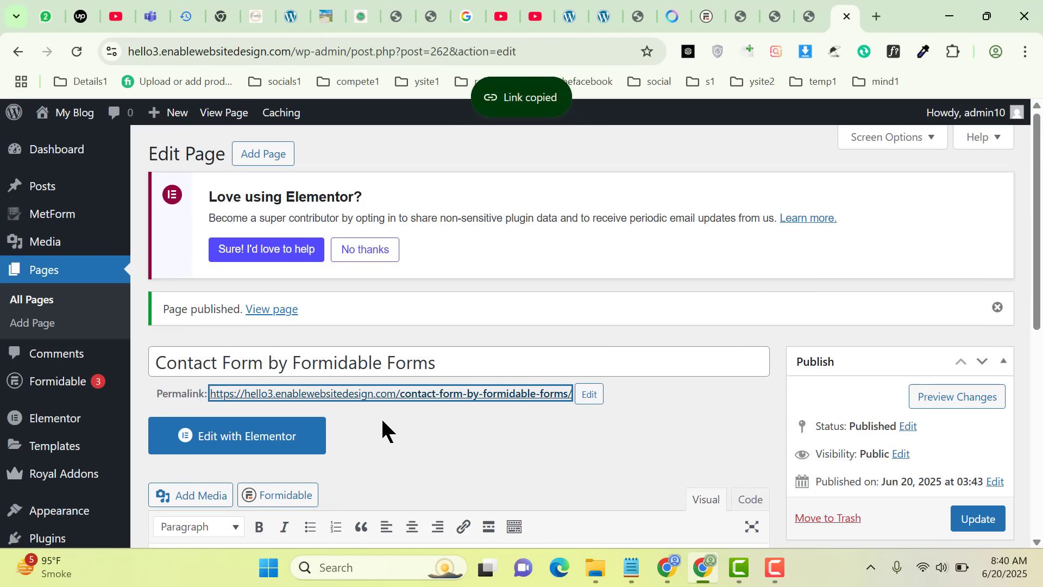
left_click(668, 577)
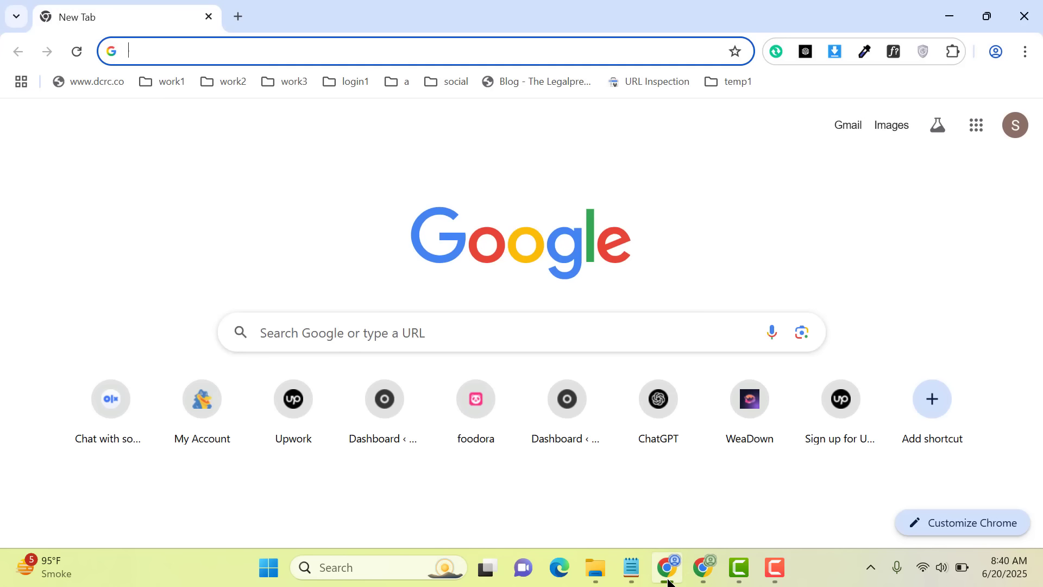
key("ctrl+v")
key("Return")
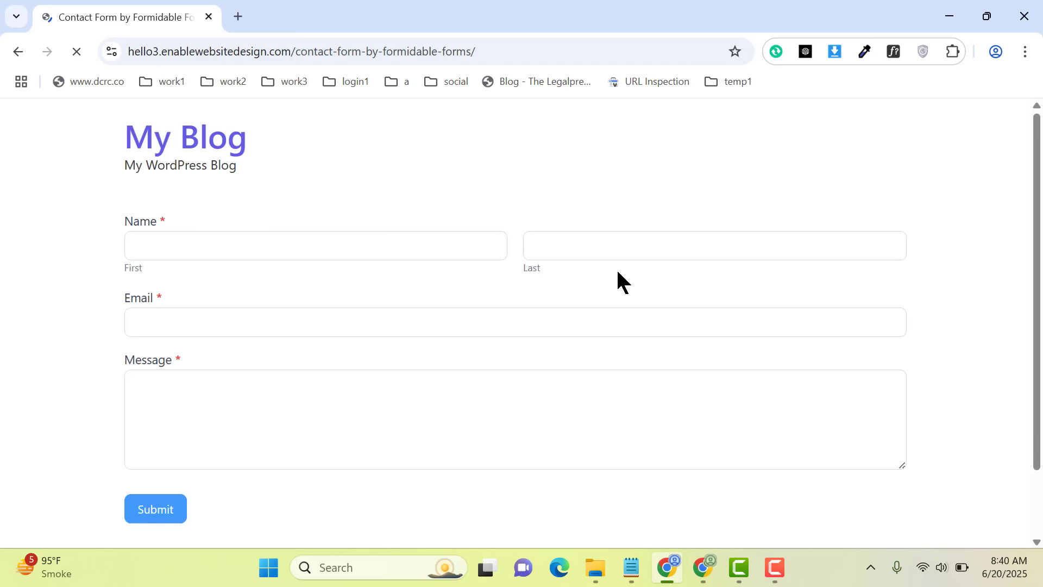
Fill in the contact form with a test first name, last name and e-mail address, and the message "Hi I need some help"
left_click(429, 243)
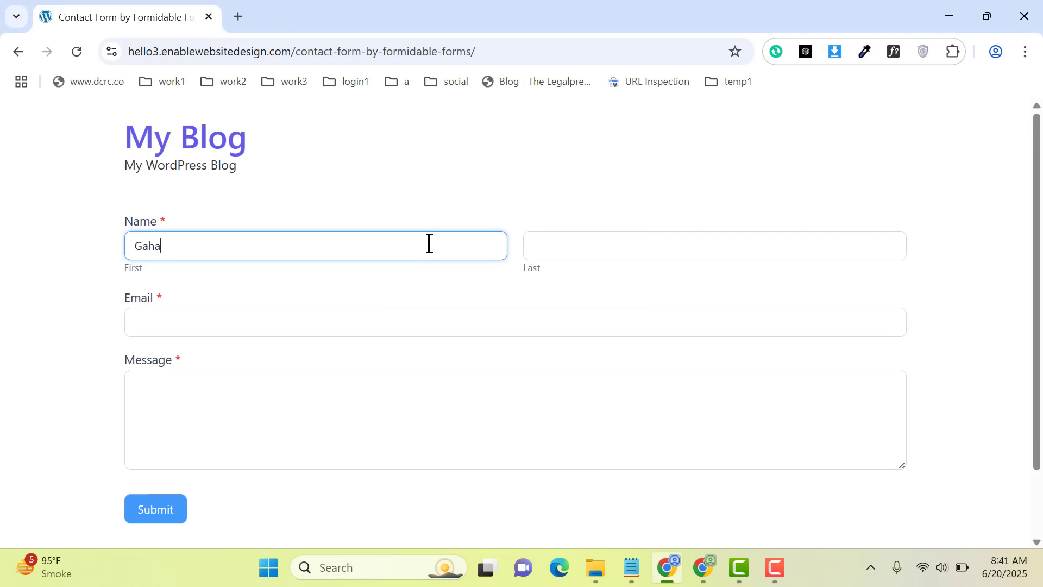
type("Garaham")
key("Tab")
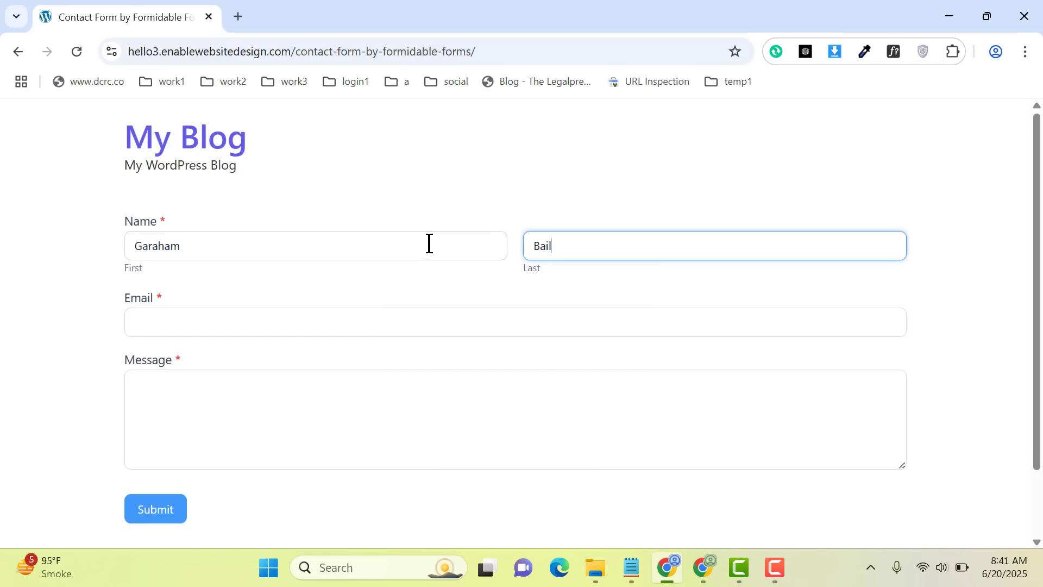
key("Tab")
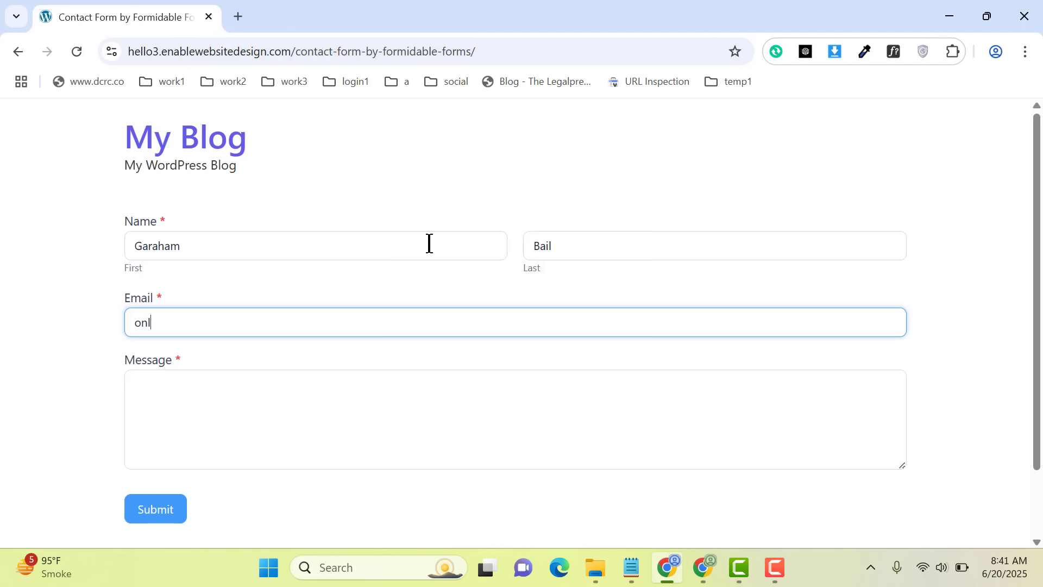
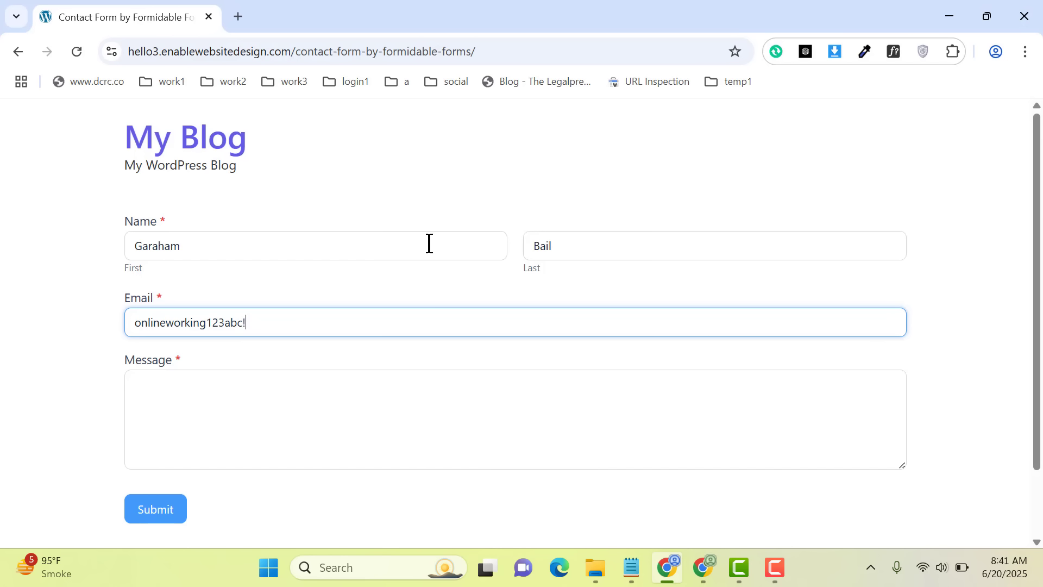
key("Tab")
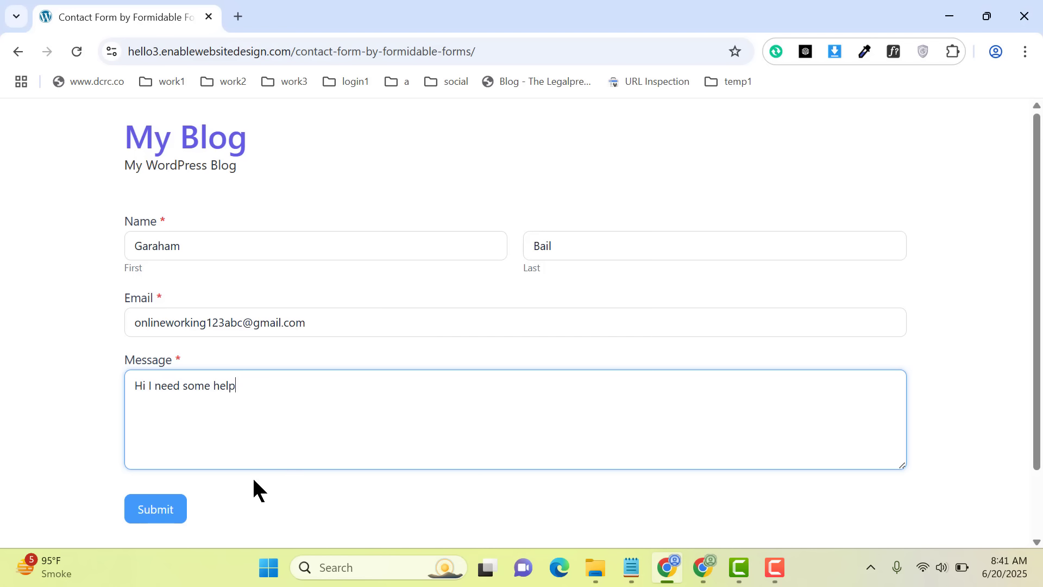
Submit the filled-in contact form and read the response message on the page
left_click(154, 508)
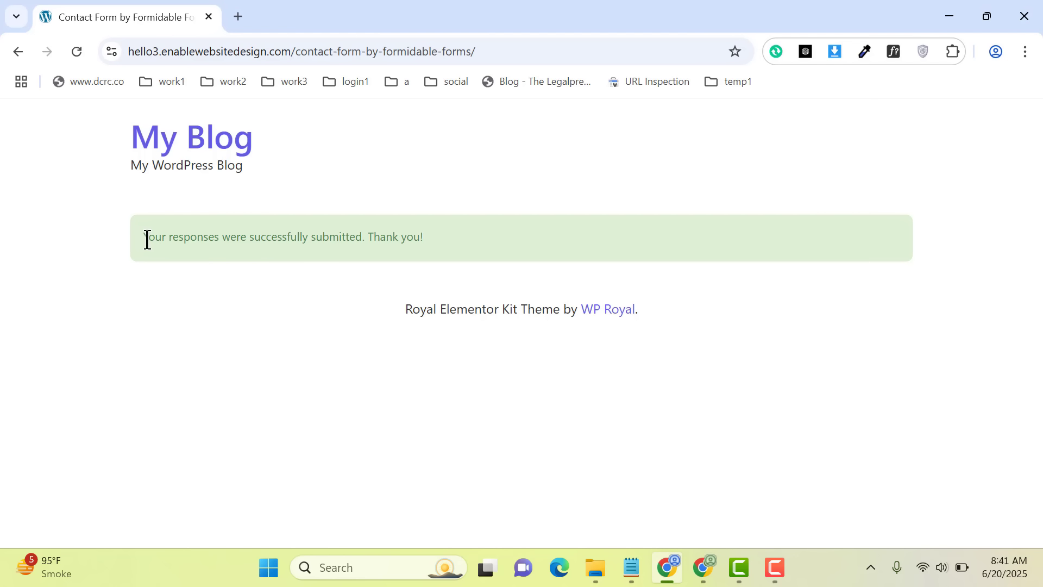
left_click_drag(169, 234, 443, 235)
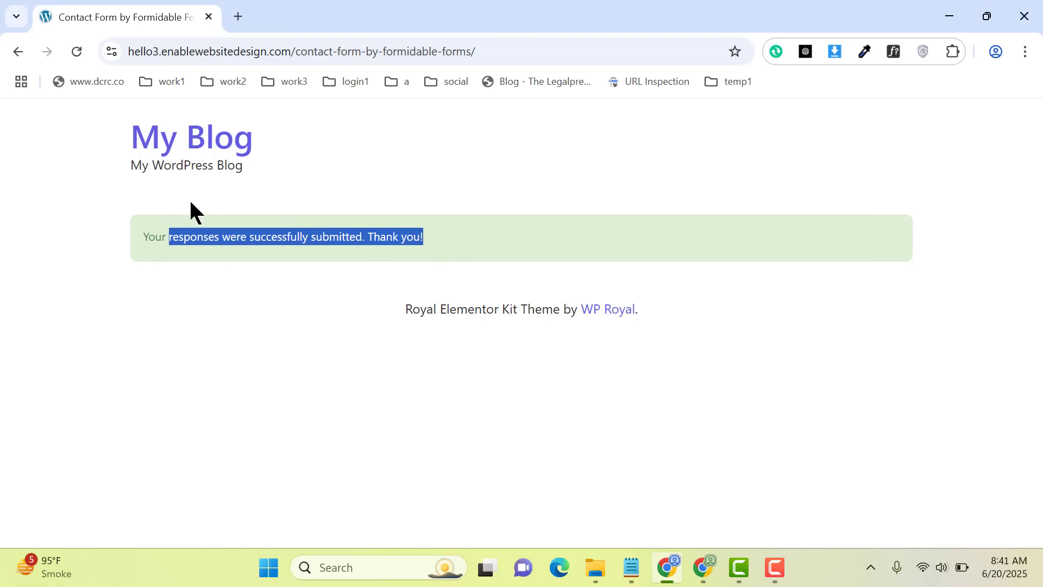
left_click(252, 228)
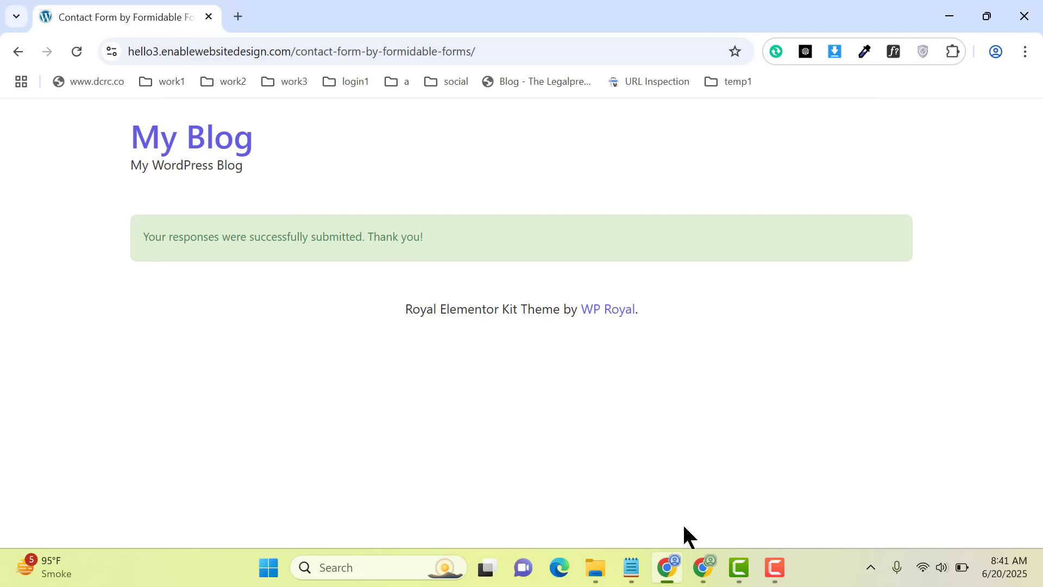
Switch back to the WordPress admin window and open the list of Formidable form entries
left_click(703, 567)
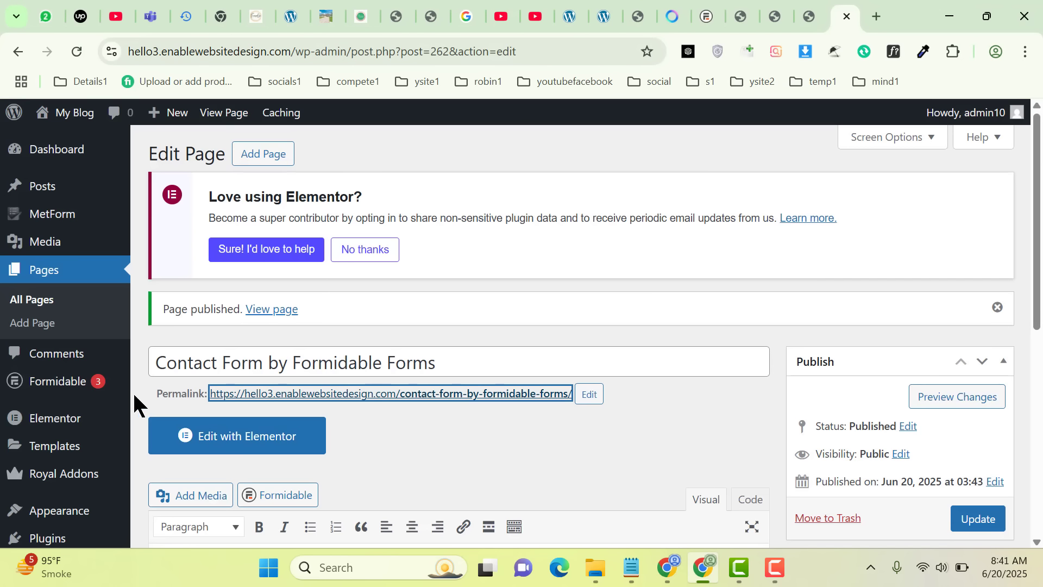
mouse_move(77, 397)
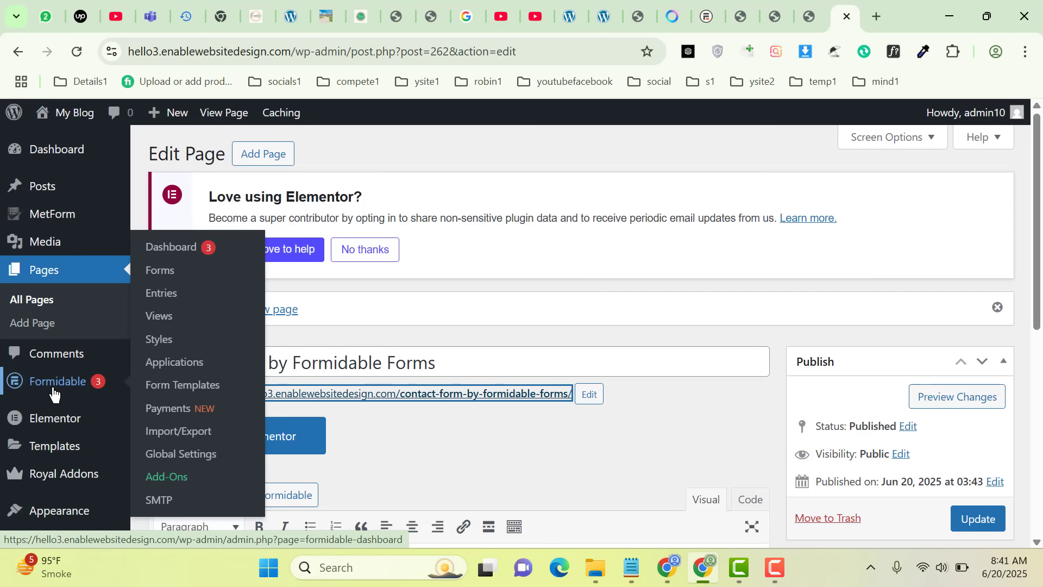
left_click(158, 304)
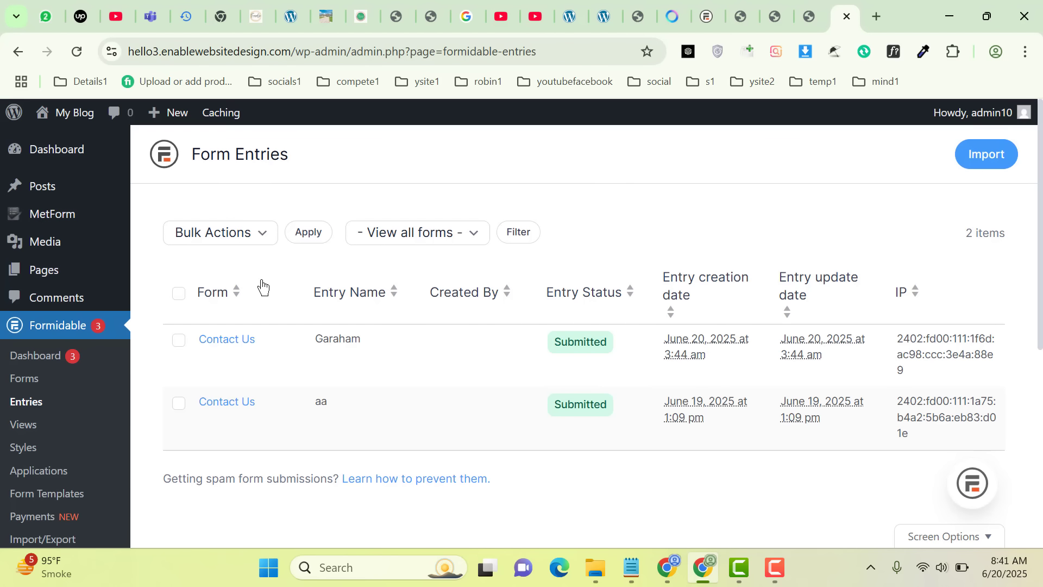
View the newest Contact Us entry and examine its submitted field values, comments section, entry details and user information
mouse_move(356, 332)
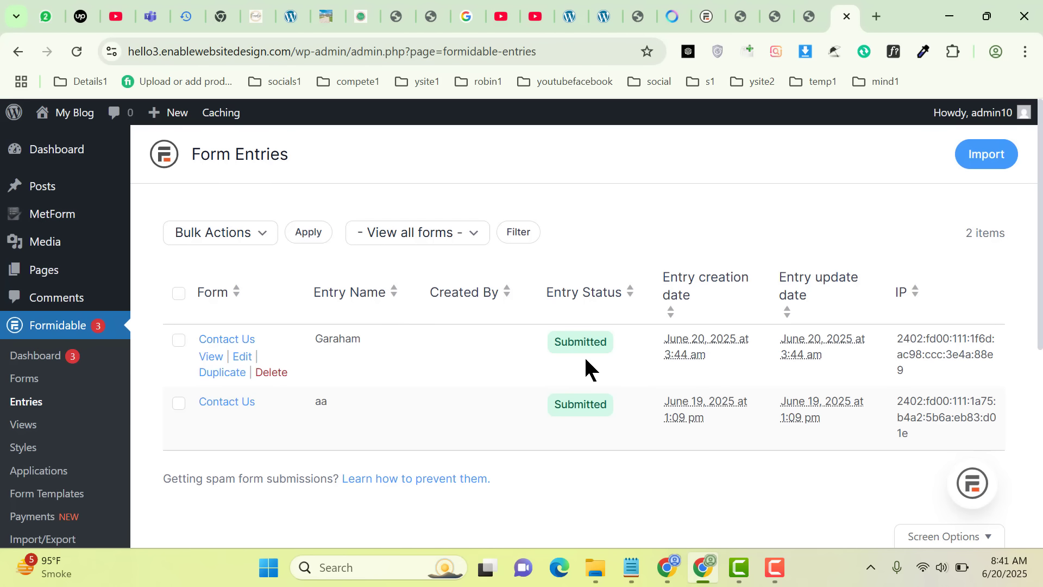
left_click(207, 361)
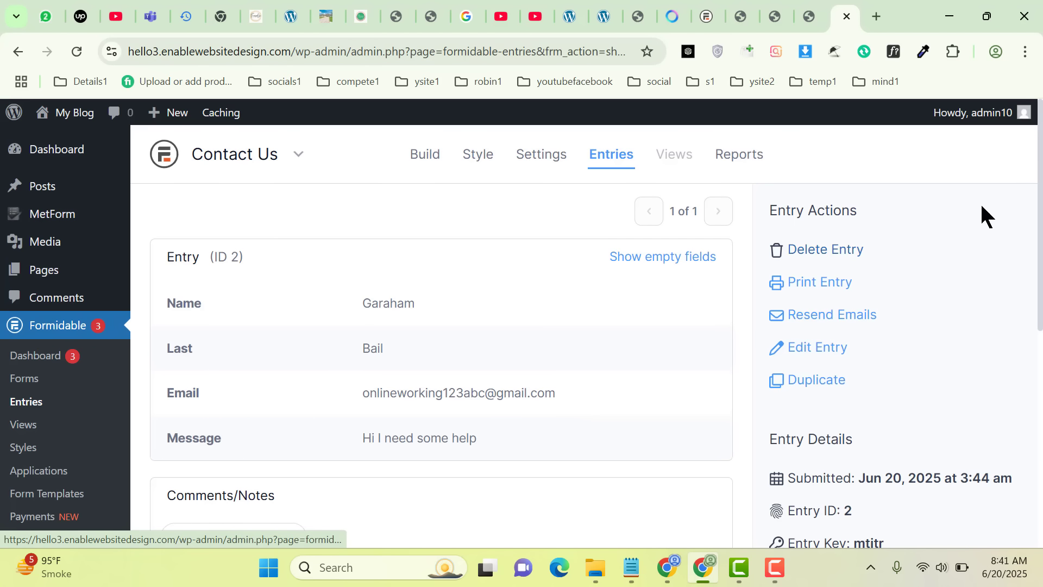
scroll(522, 337, "down", 2)
scroll(522, 336, "up", 2)
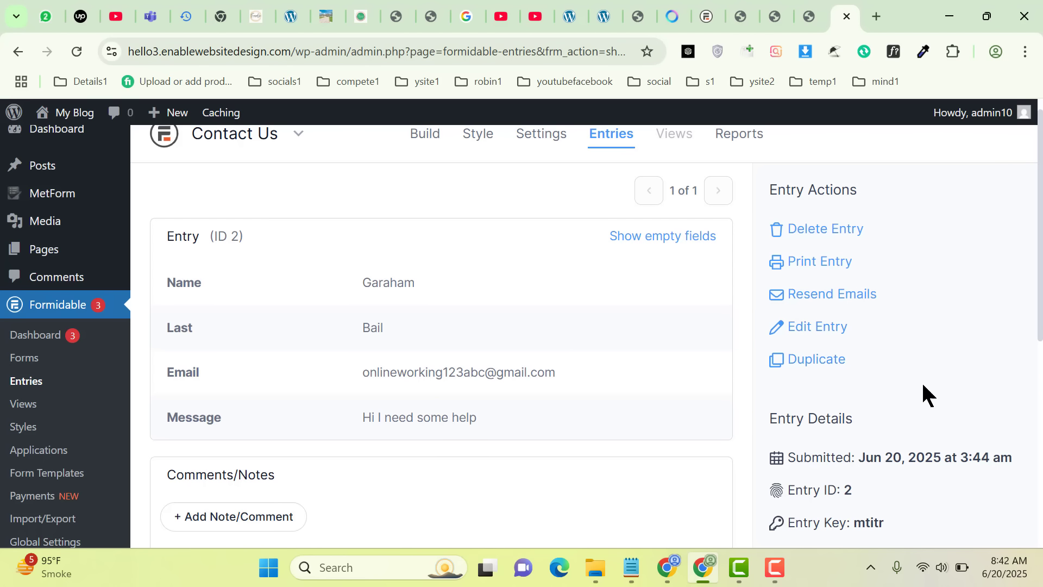
scroll(584, 337, "down", 6)
scroll(584, 337, "up", 7)
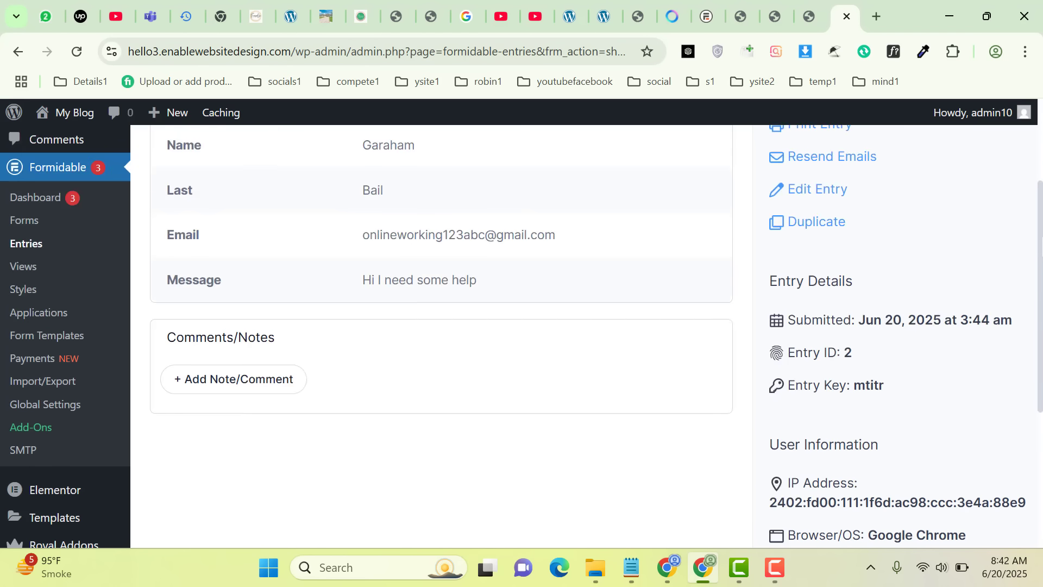